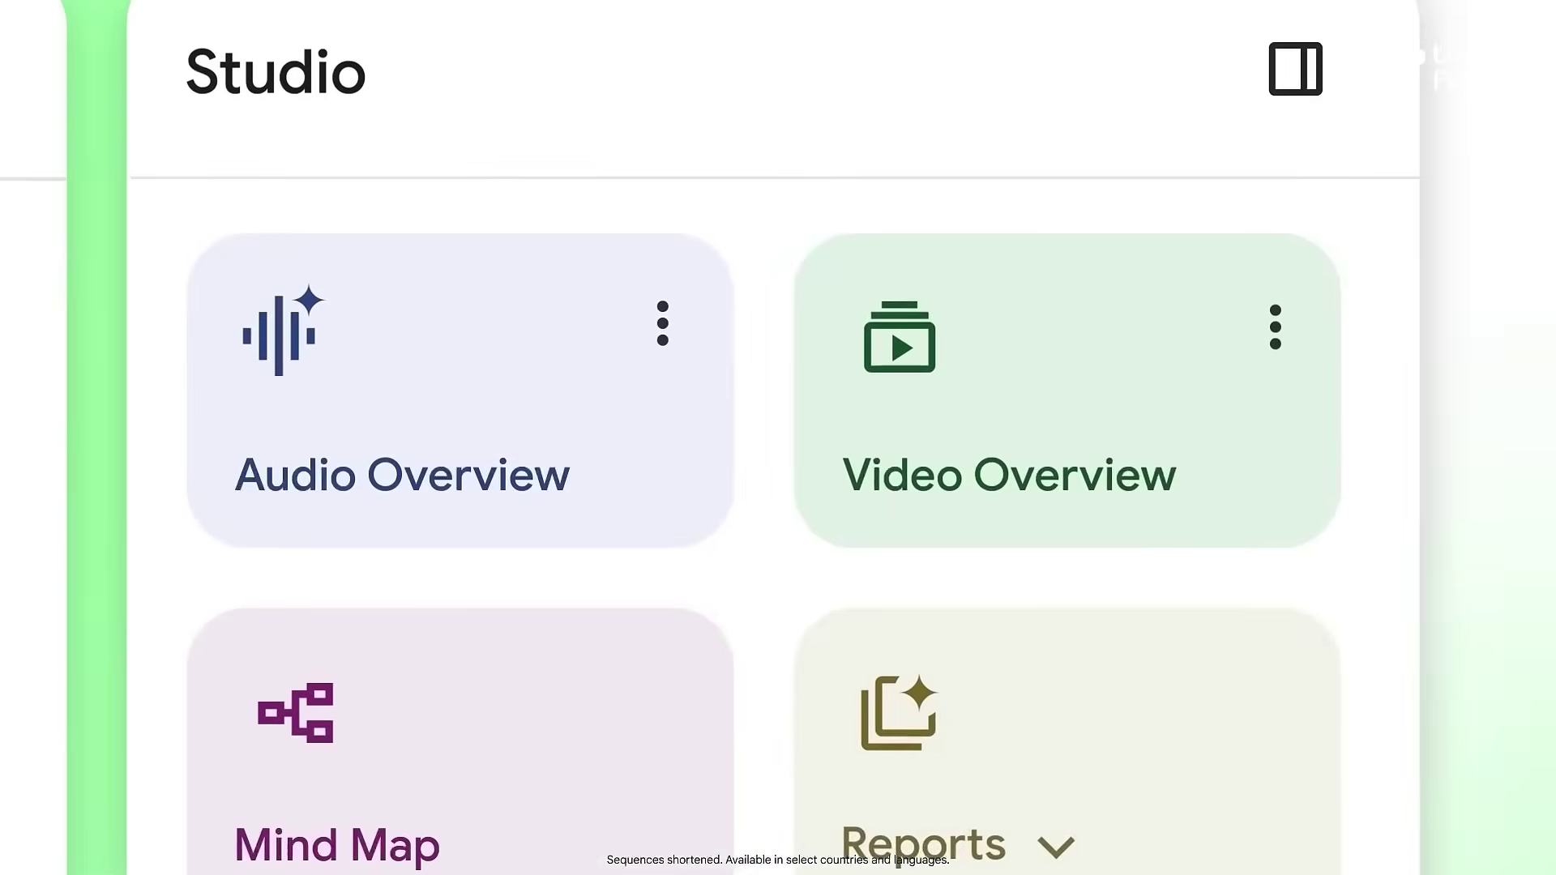
# Start generating a Video Overview from the Studio panel.
pyautogui.click(1203, 486)
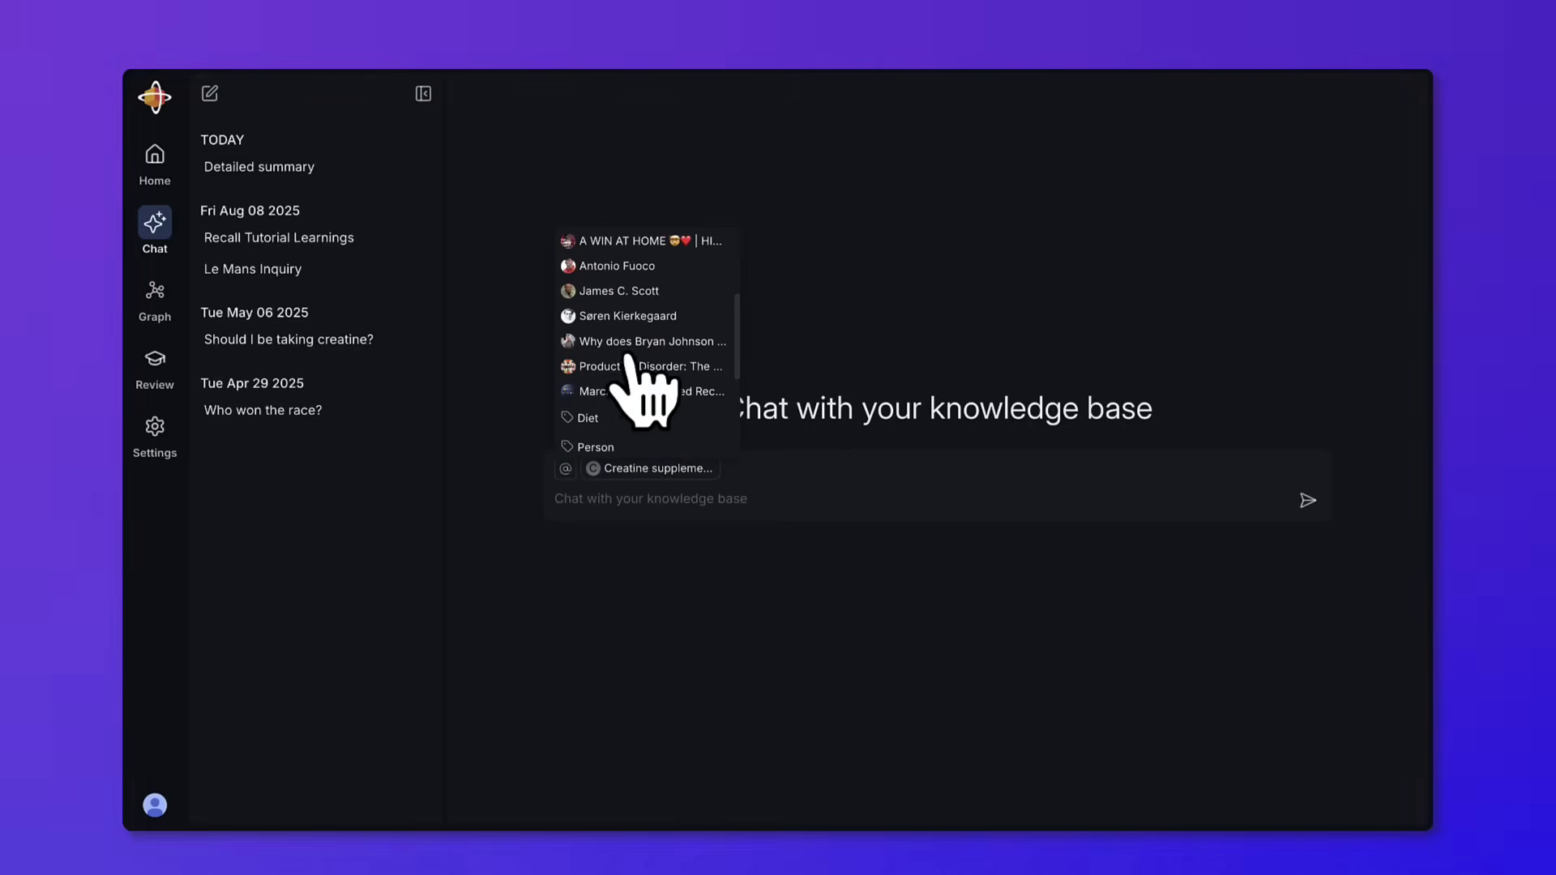
pyautogui.scroll(-1, 633, 387)
pyautogui.scroll(3, 632, 365)
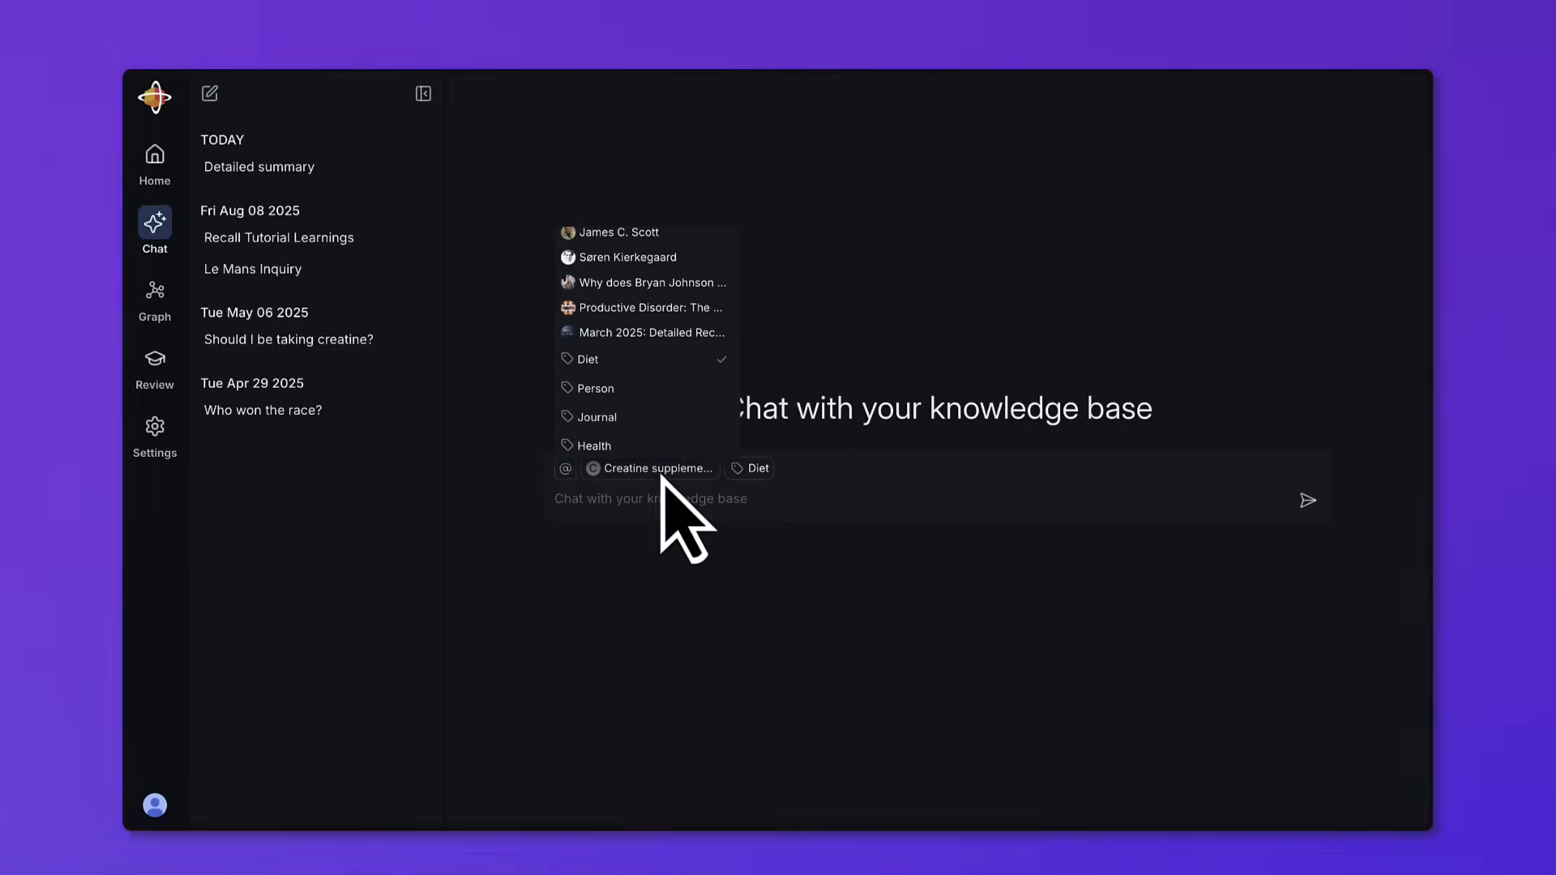
# Focus the chat input to begin writing a question scoped to the creatine note and Diet tag.
pyautogui.click(644, 499)
pyautogui.write('What a')
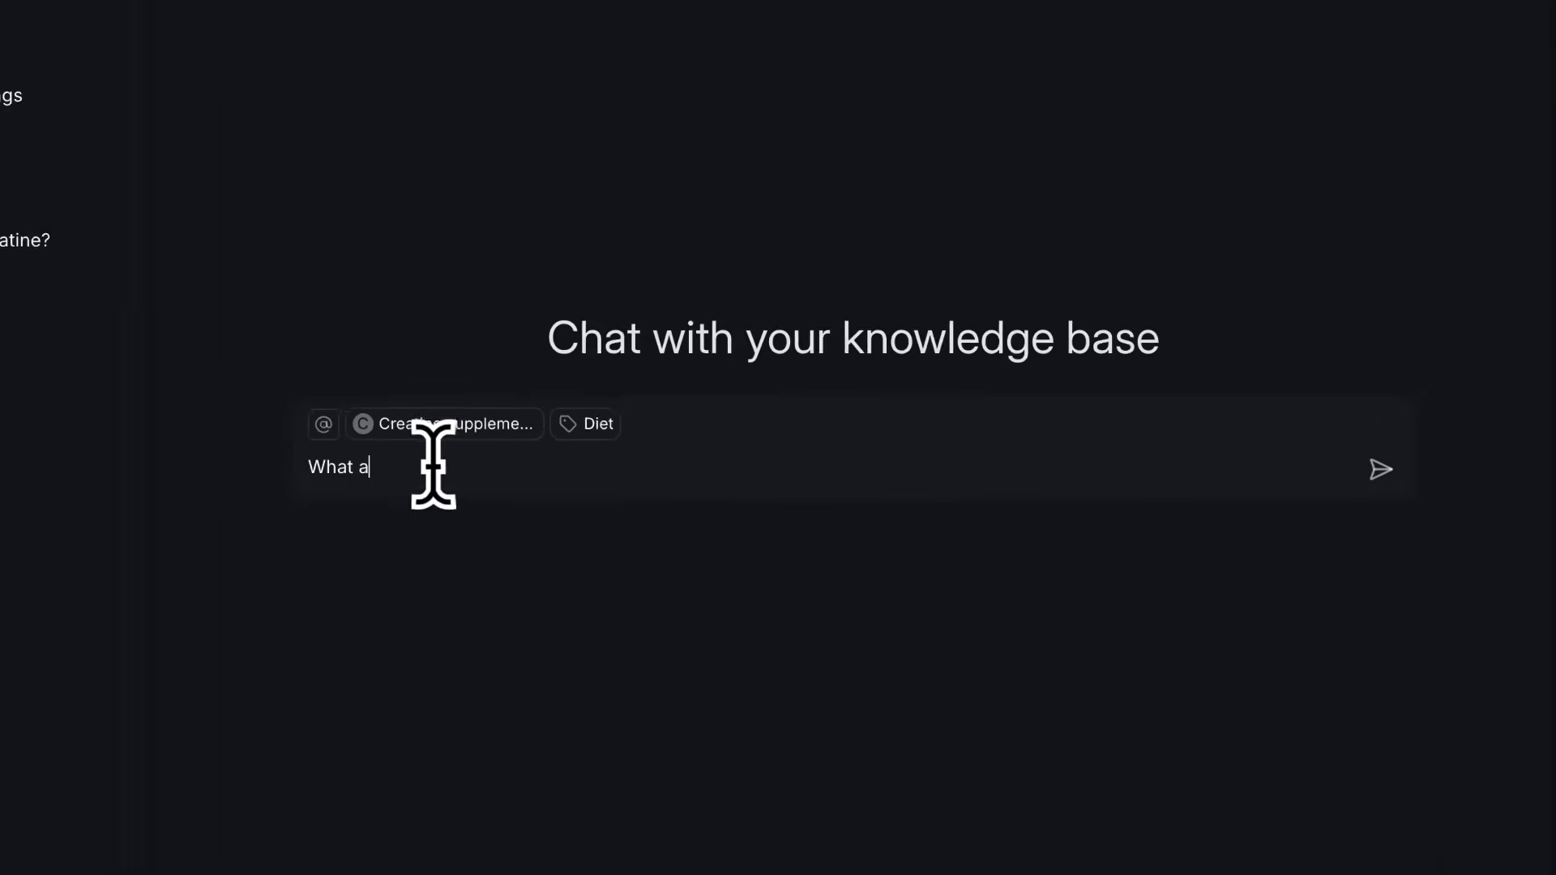
pyautogui.write('re the')
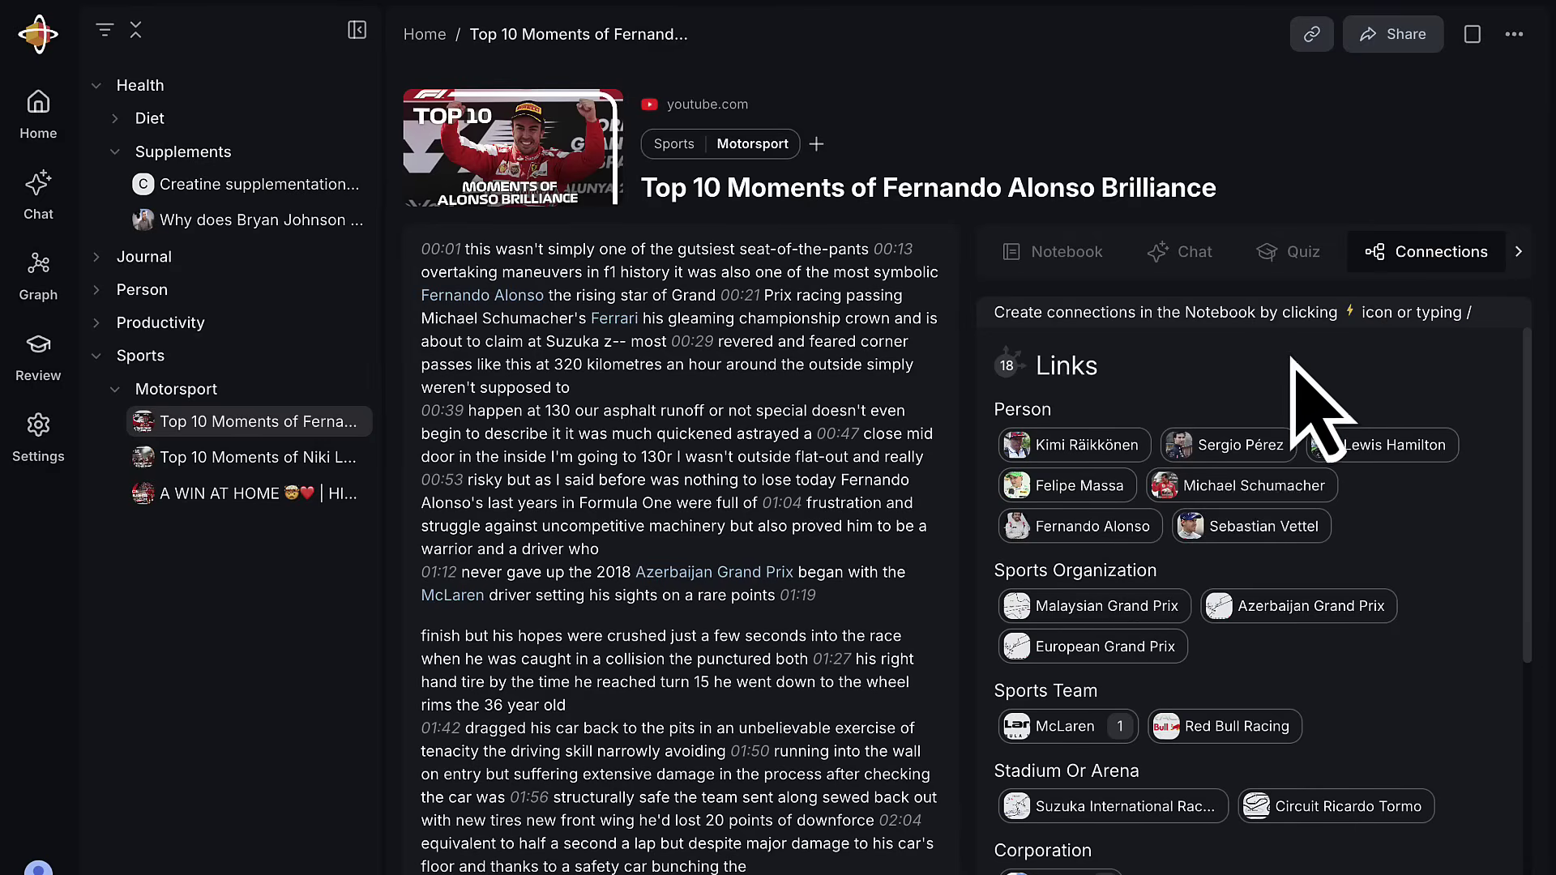
pyautogui.moveTo(1229, 444)
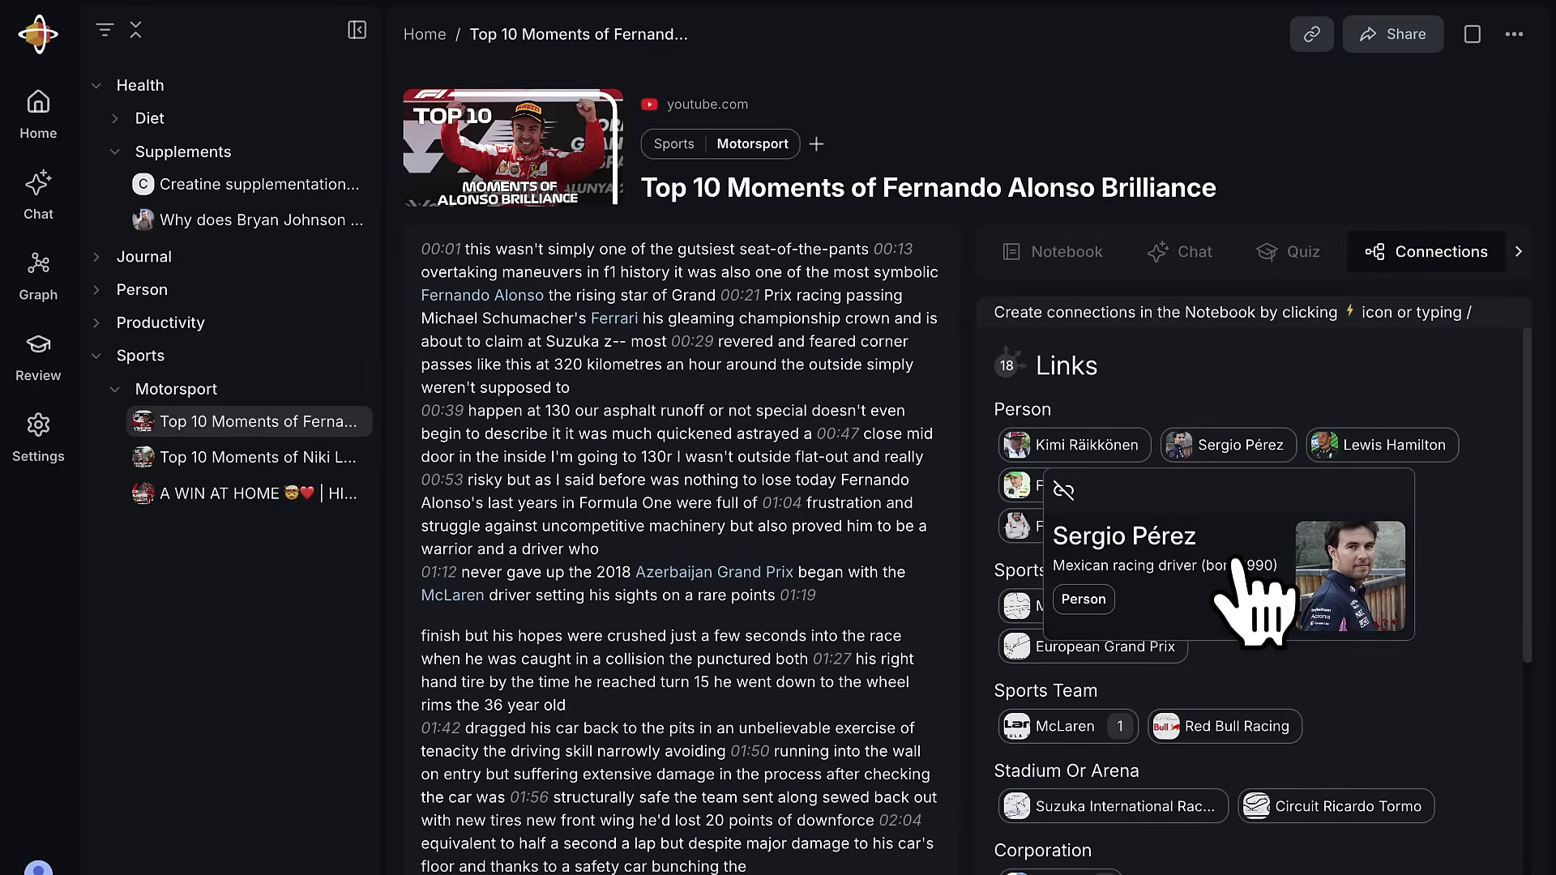
# View the linked Michael Schumacher page, then begin adding another tag to the creatine article.
pyautogui.click(1322, 524)
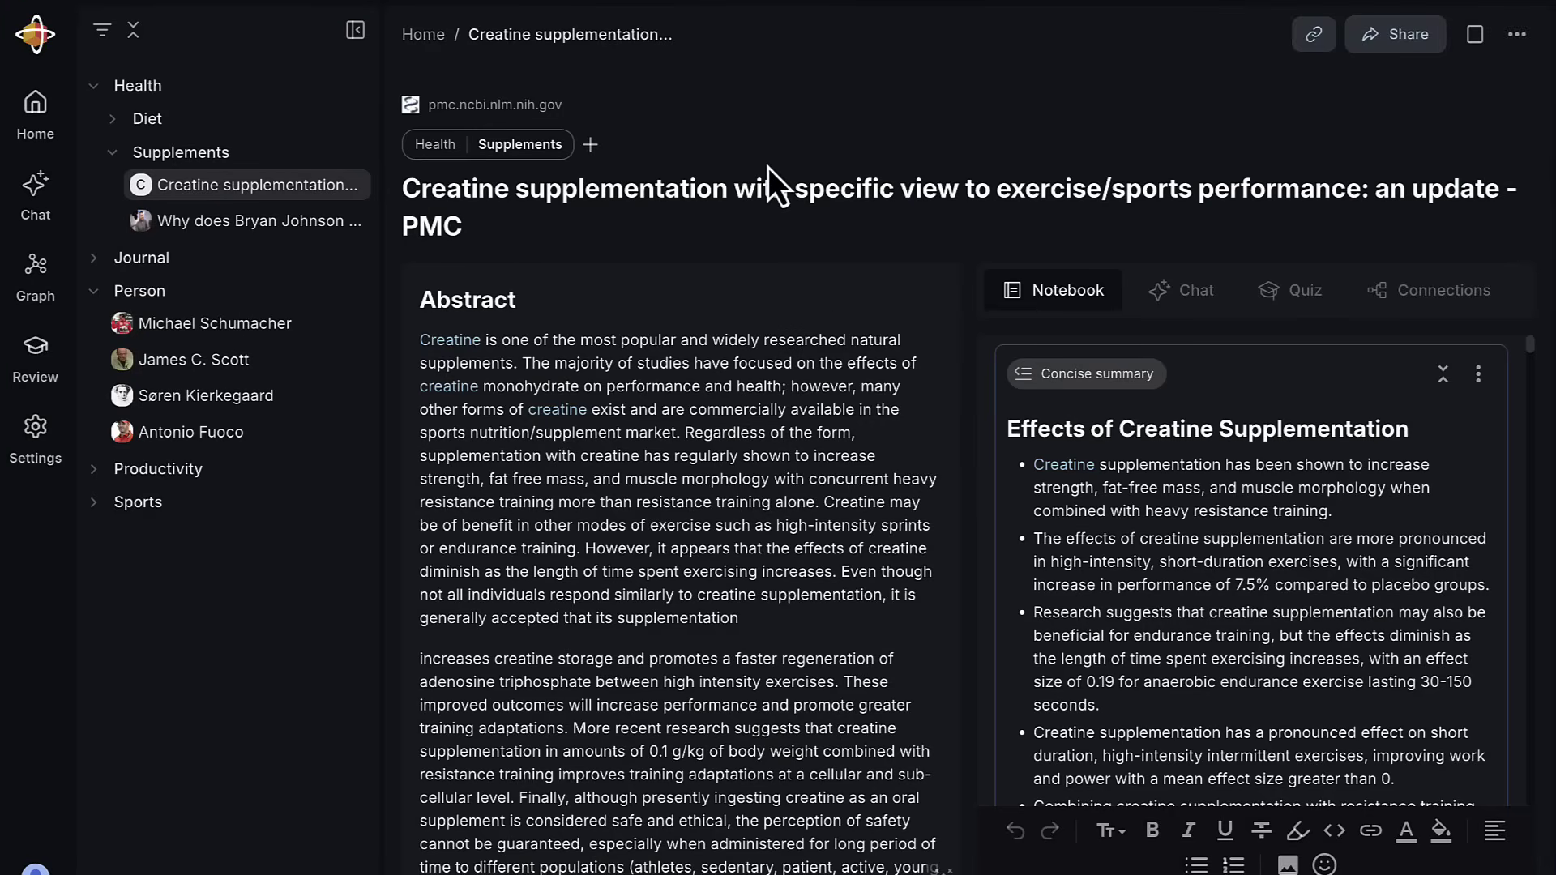
pyautogui.scroll(-3, 824, 517)
pyautogui.scroll(-2, 825, 517)
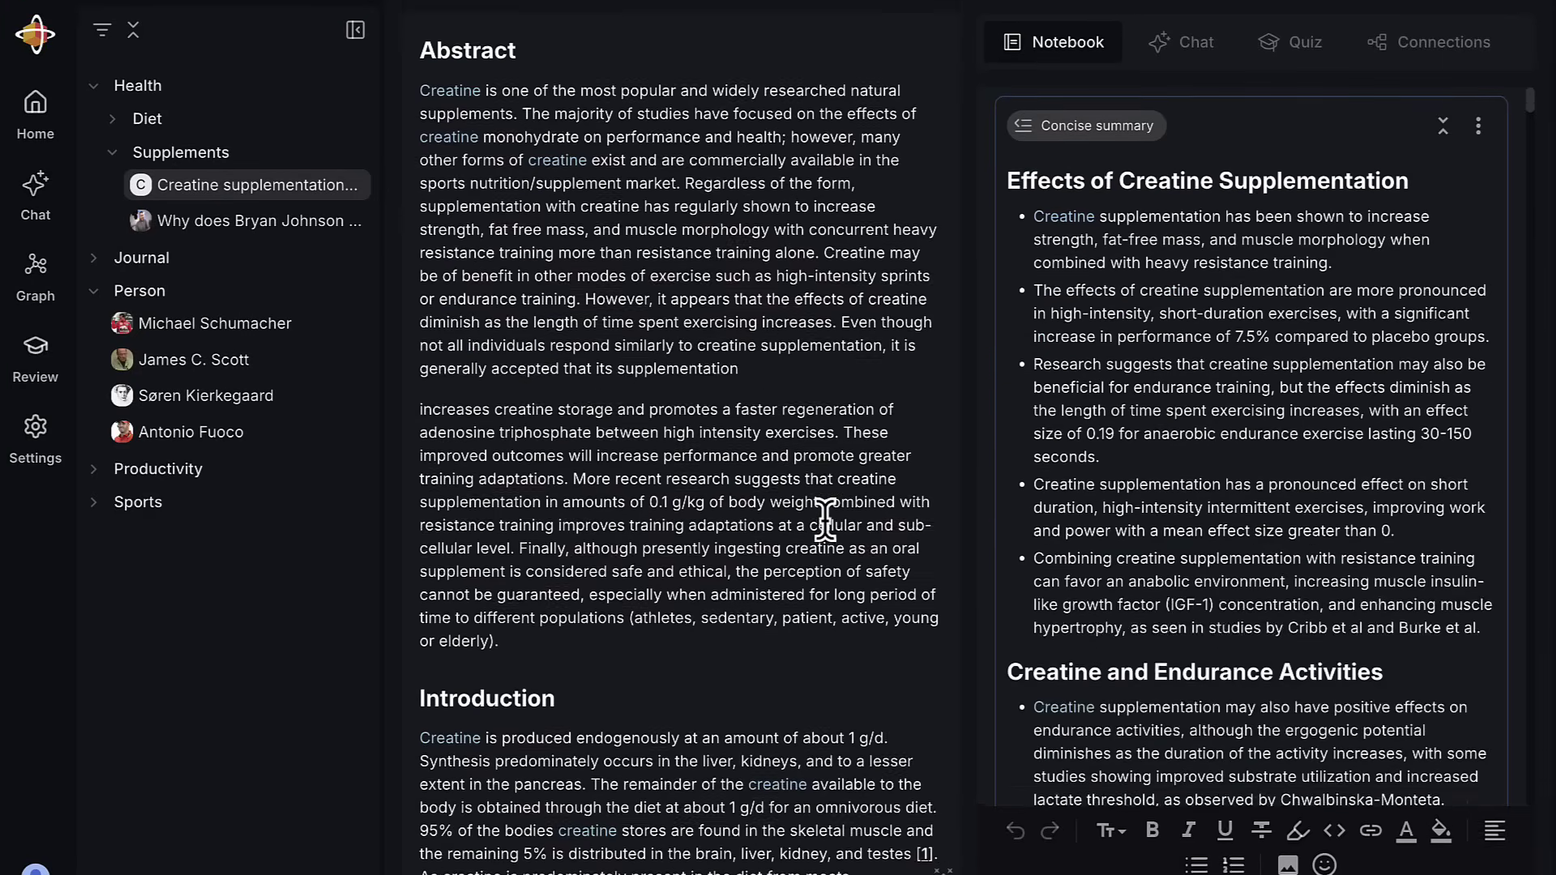
pyautogui.scroll(4, 825, 516)
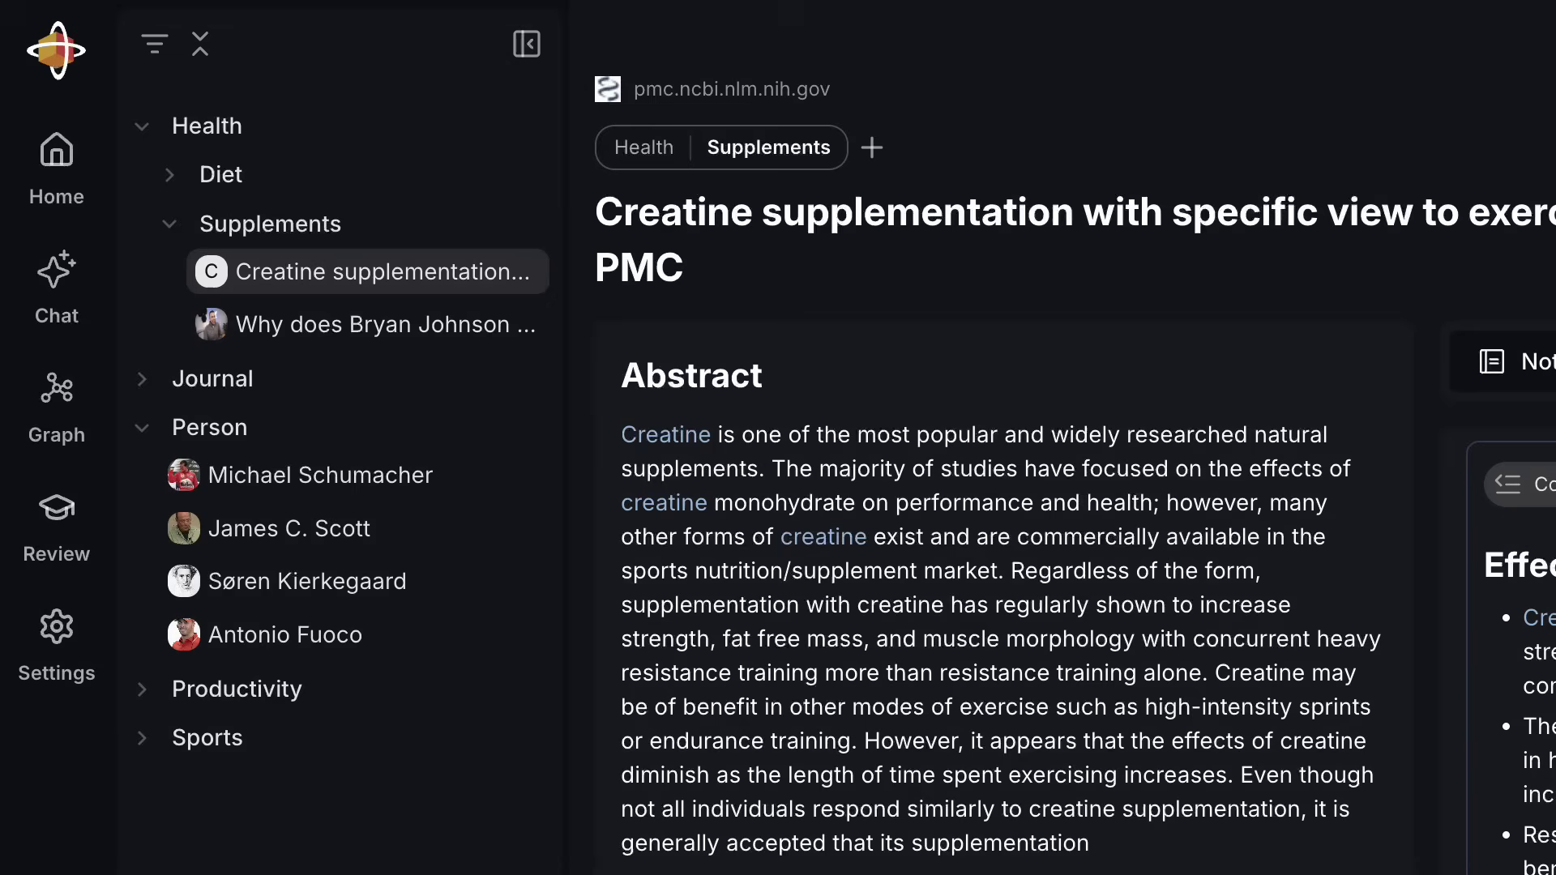
pyautogui.scroll(1, 825, 517)
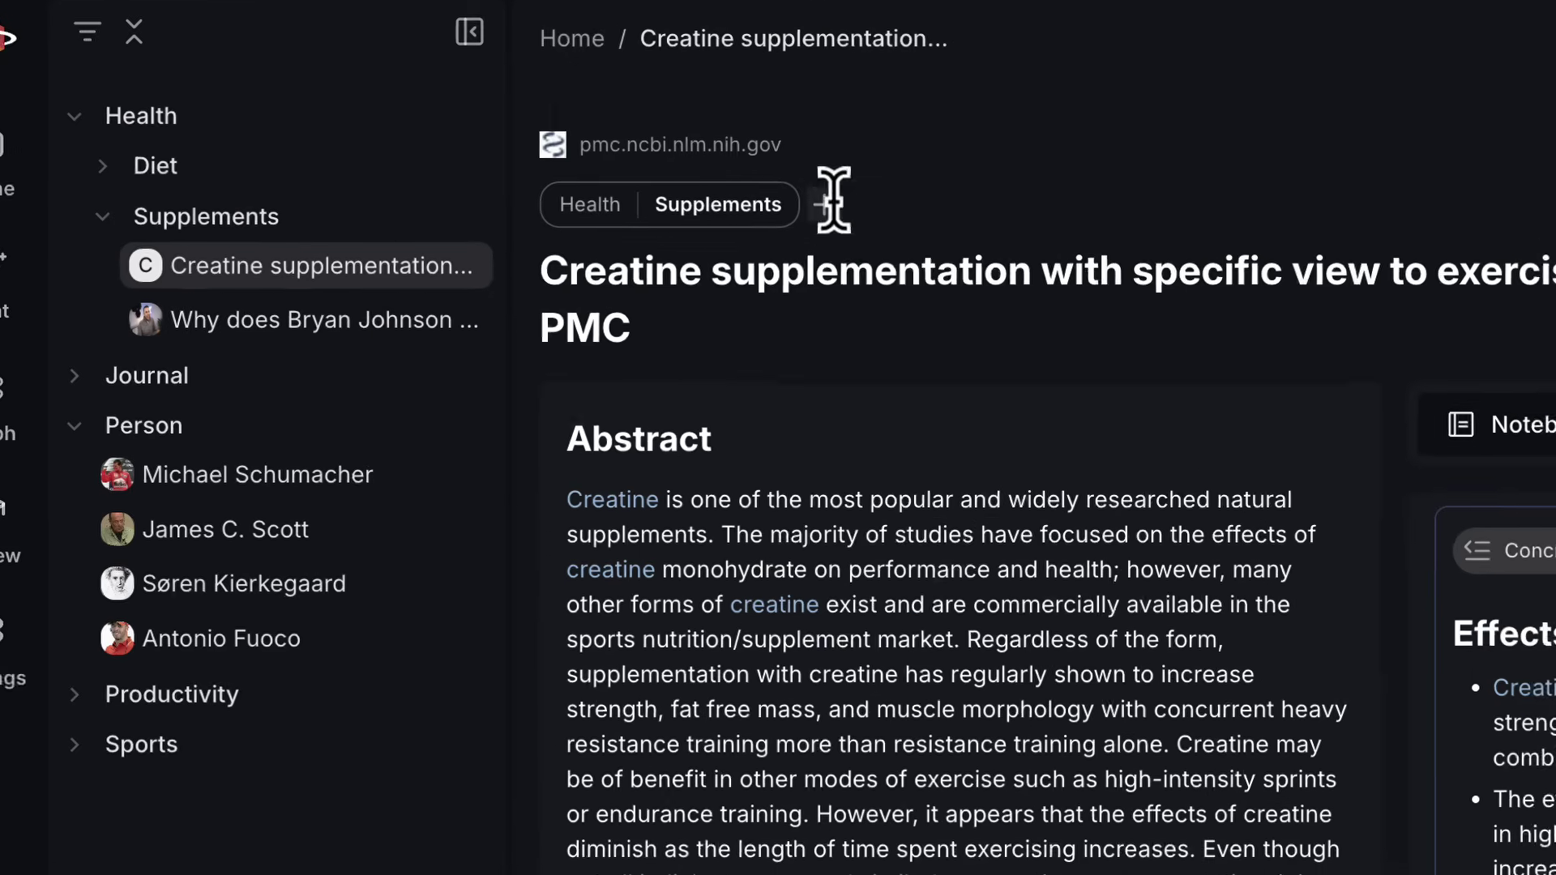
pyautogui.click(871, 213)
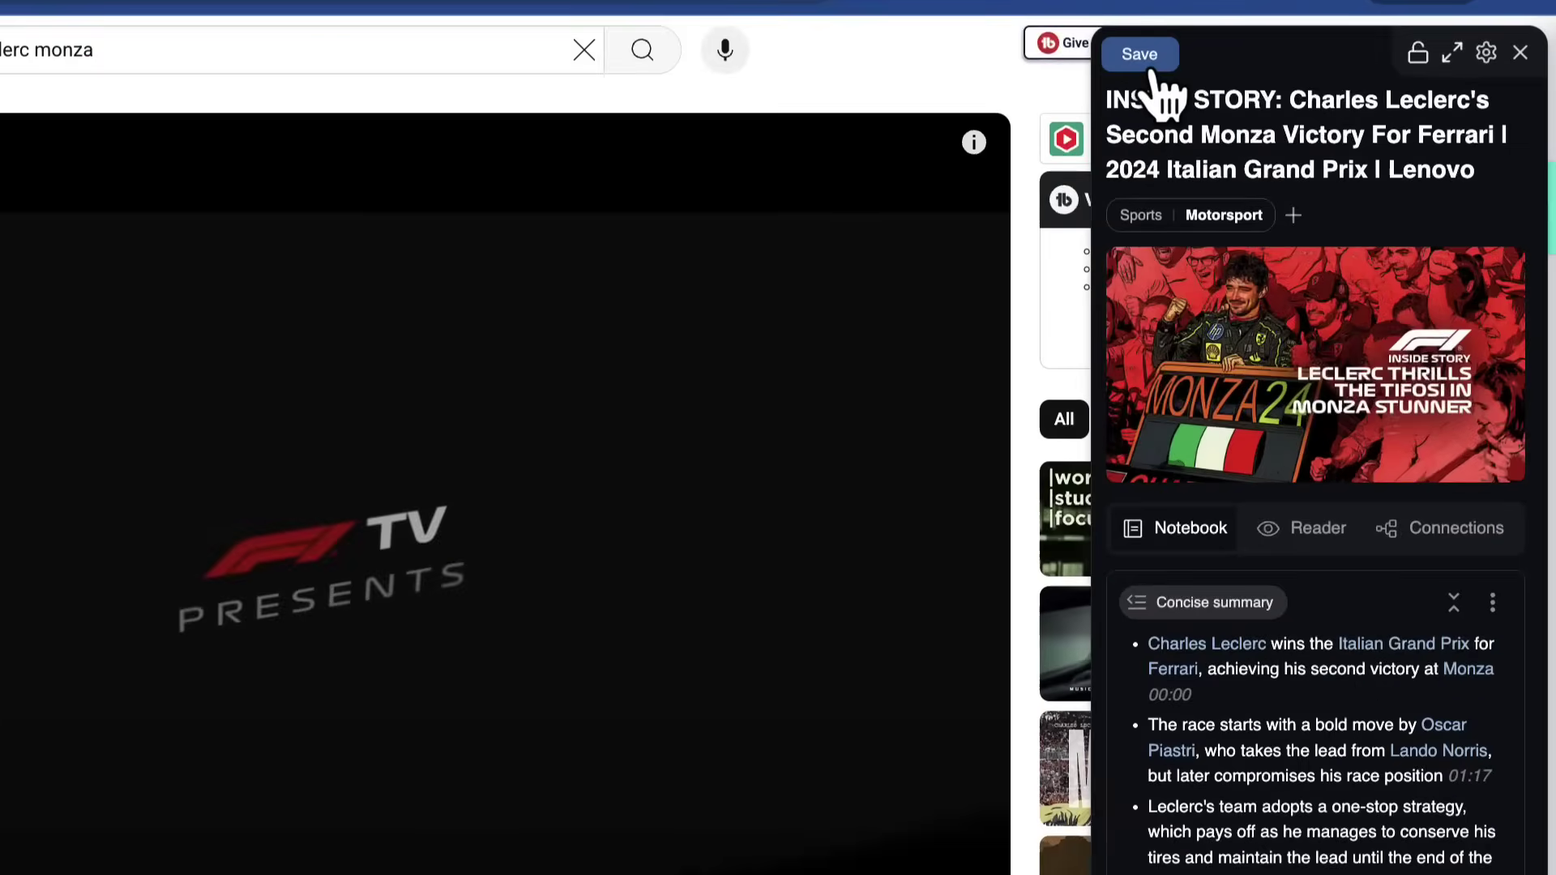
# Save the Leclerc Monza video to the knowledge base and show the note's linked entities.
pyautogui.click(1139, 54)
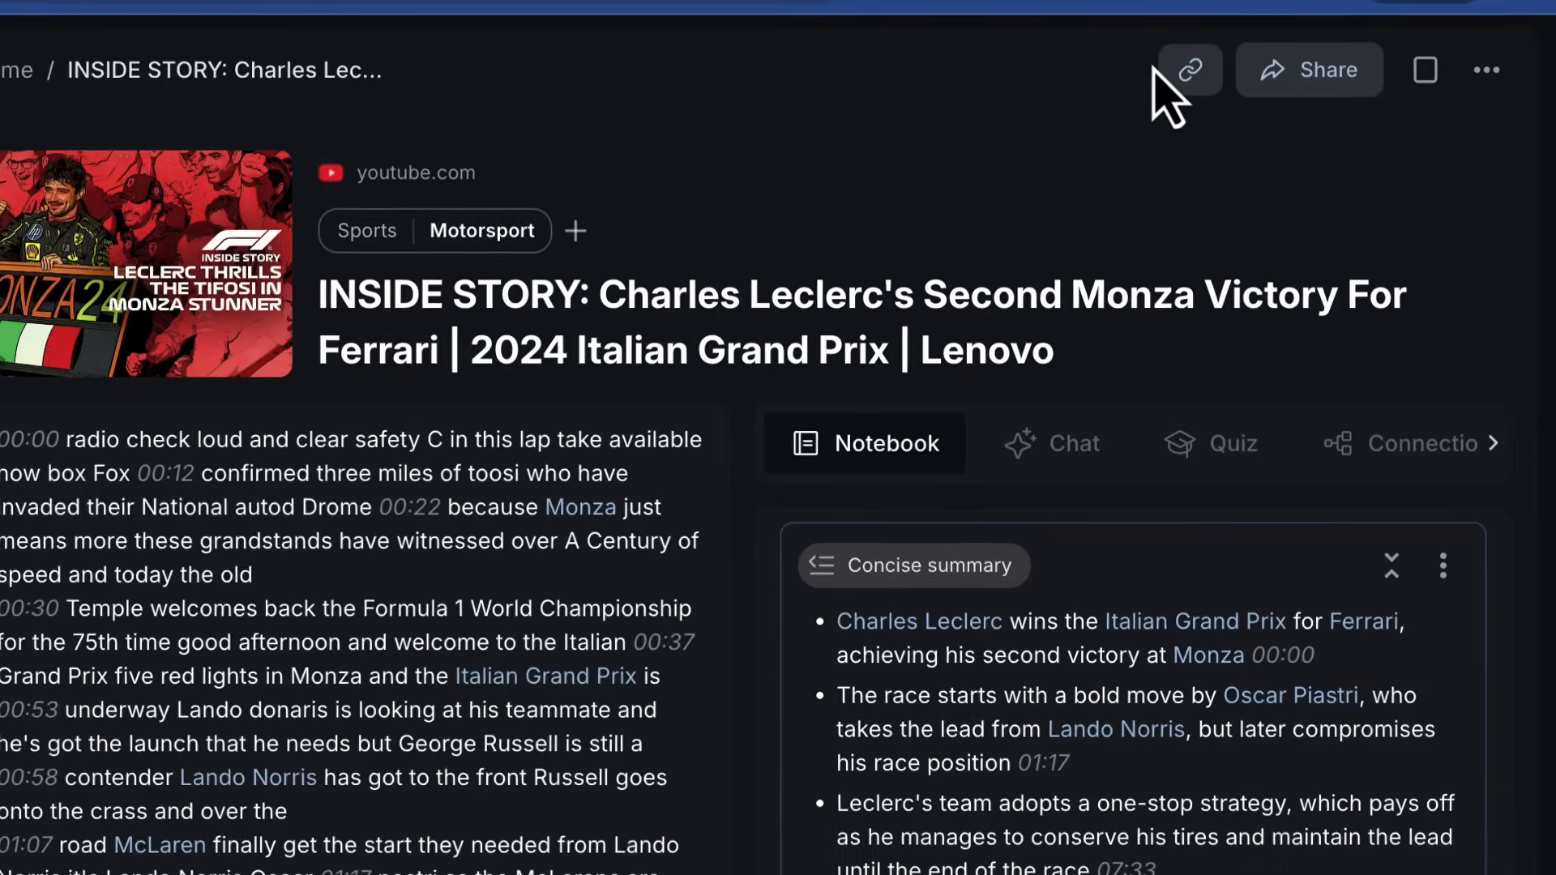
pyautogui.moveTo(789, 136)
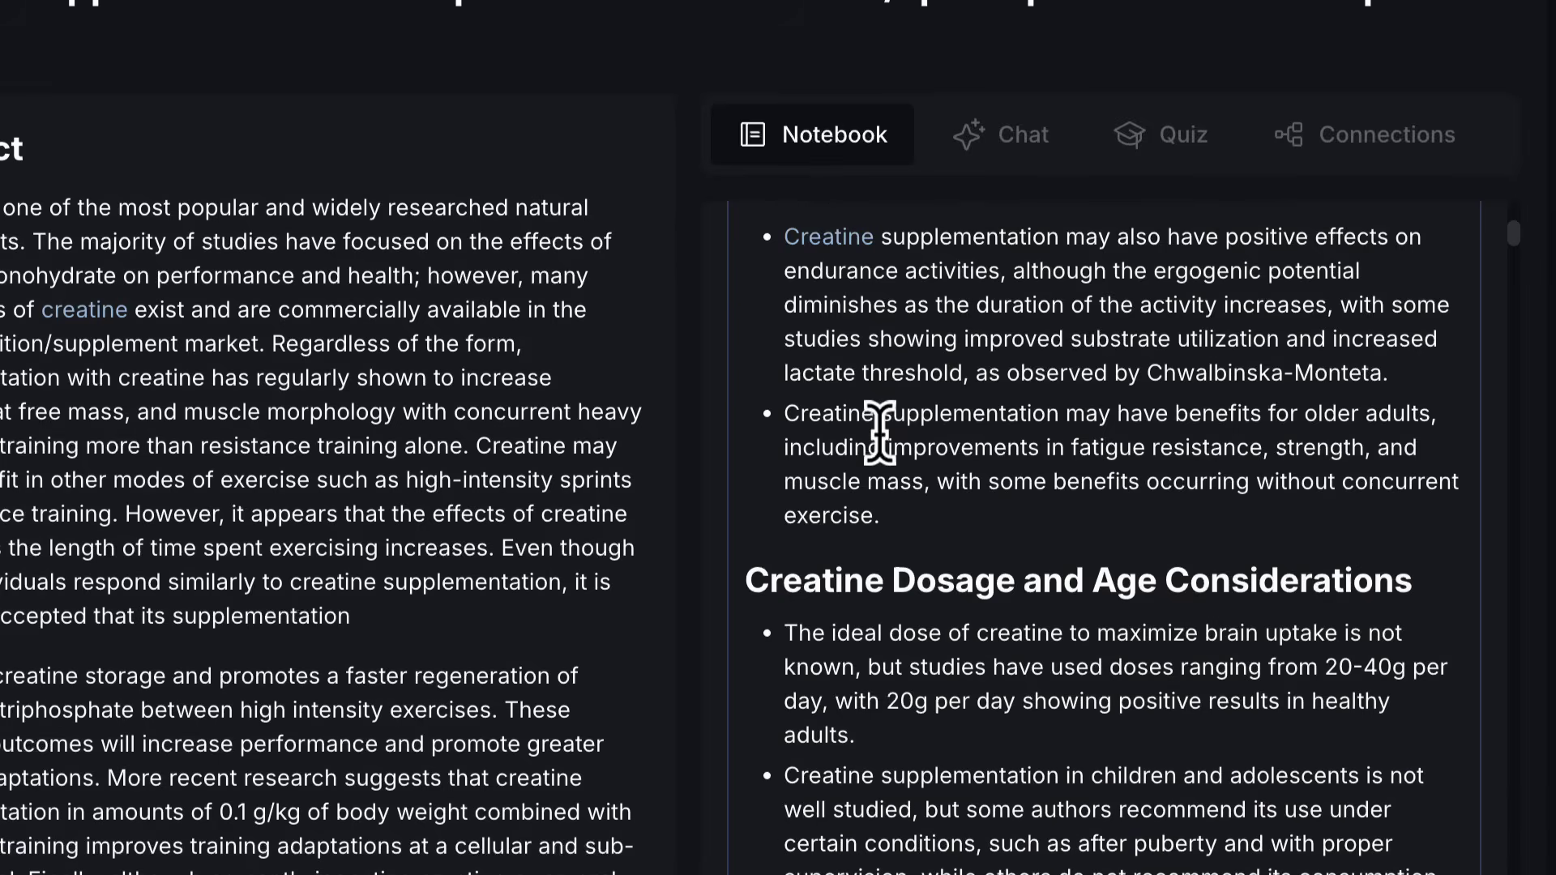
pyautogui.scroll(-3, 901, 310)
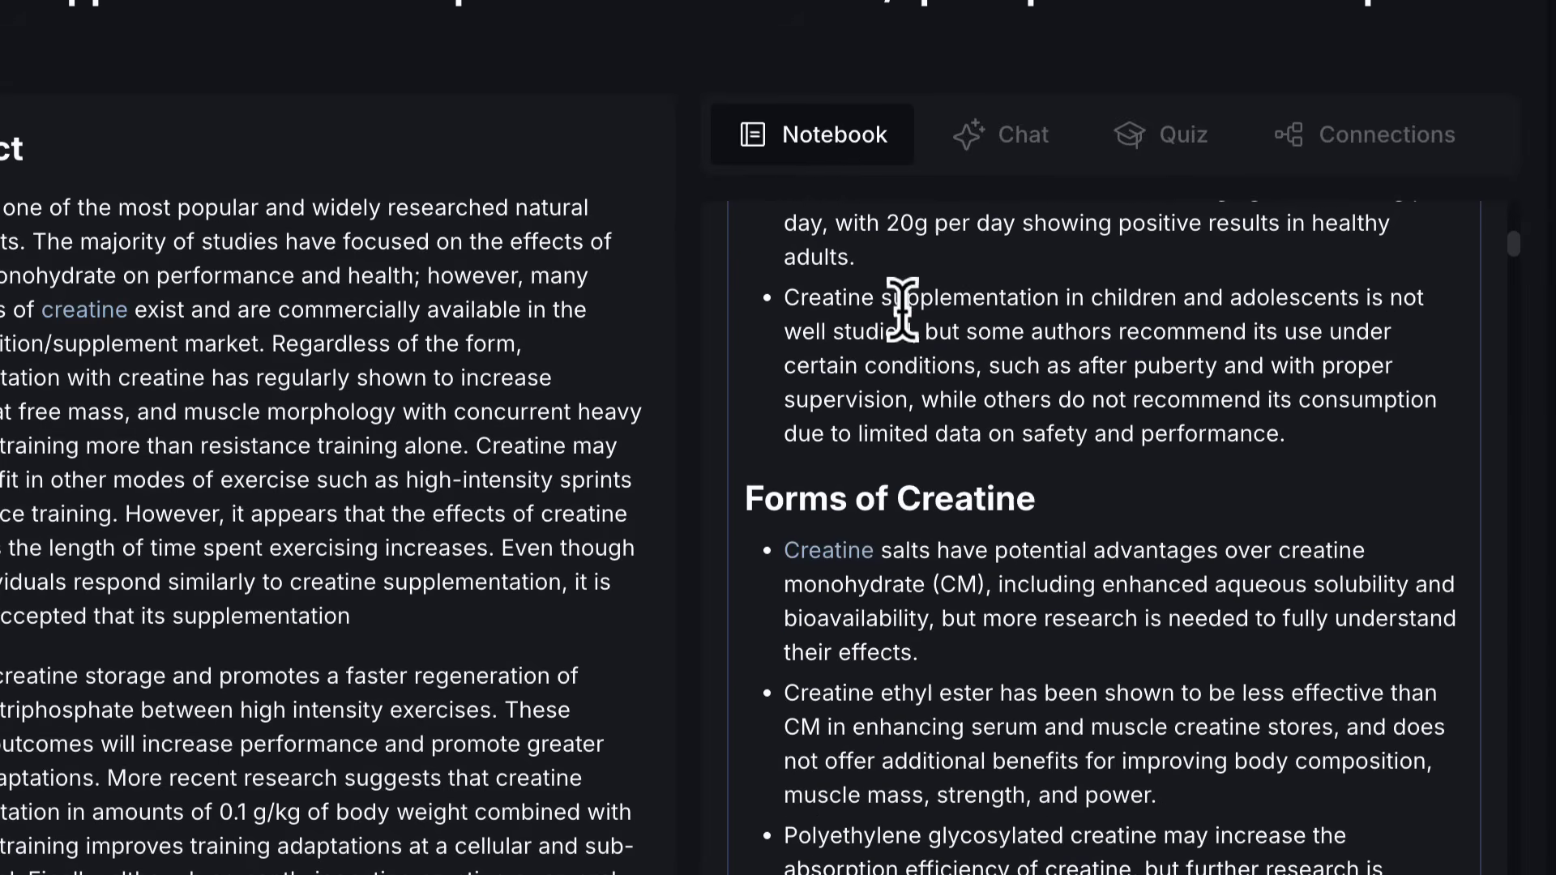
pyautogui.click(1343, 146)
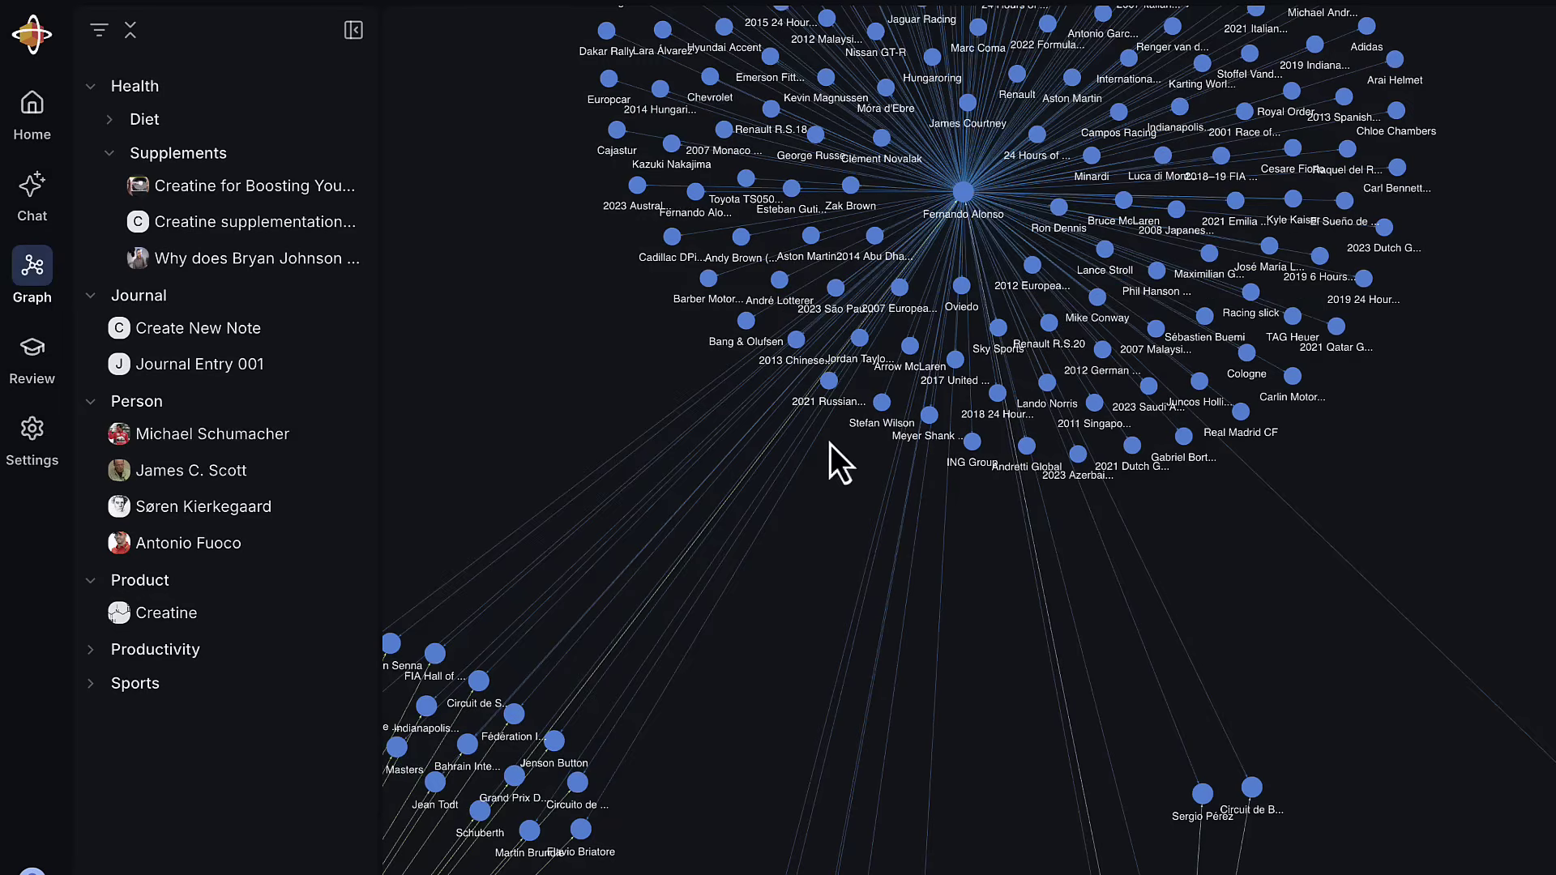
# Pan the knowledge graph from the Alonso cluster to center on Schumacher.
pyautogui.moveTo(831, 444); pyautogui.dragTo(1156, 68)
pyautogui.scroll(3, 733, 566)
pyautogui.moveTo(733, 565); pyautogui.dragTo(1051, 115)
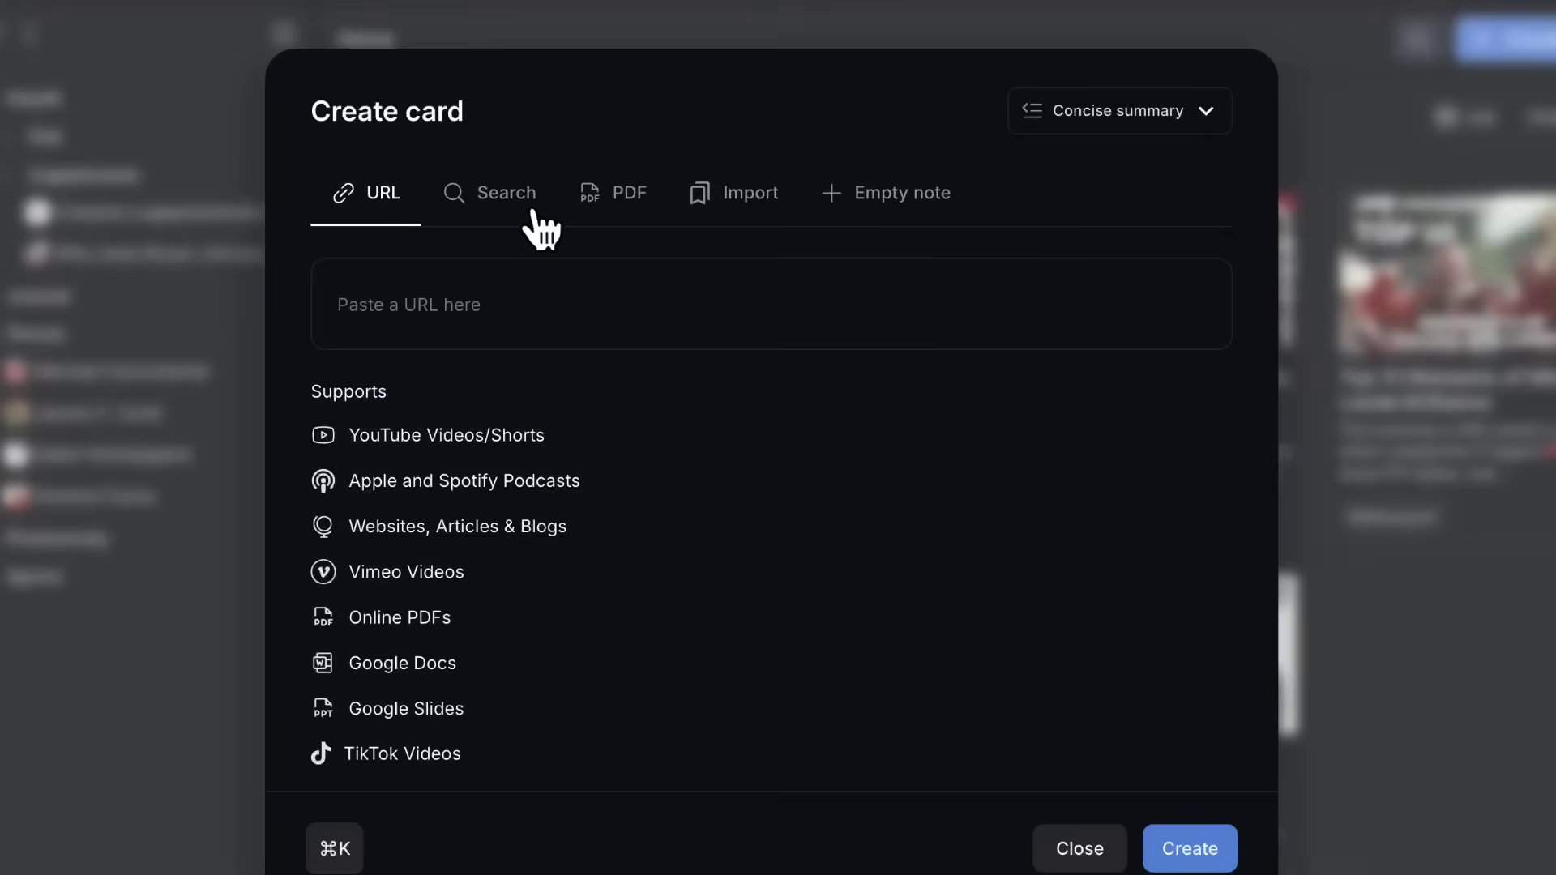
# In Create card, move through Search and PDF options to importing browser bookmarks.
pyautogui.click(534, 213)
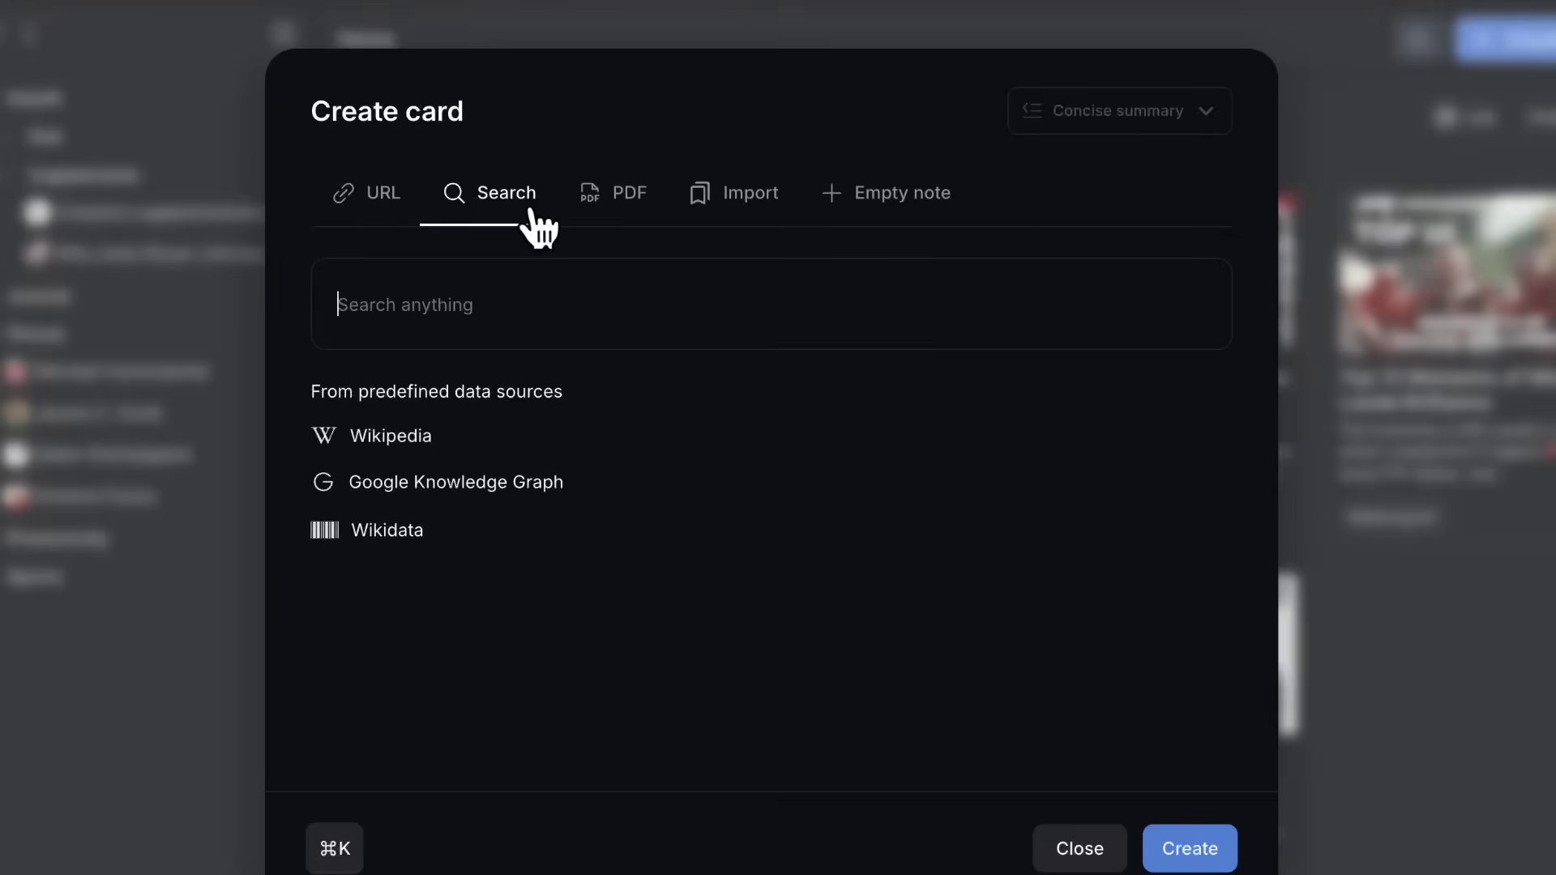
pyautogui.click(610, 201)
pyautogui.click(718, 201)
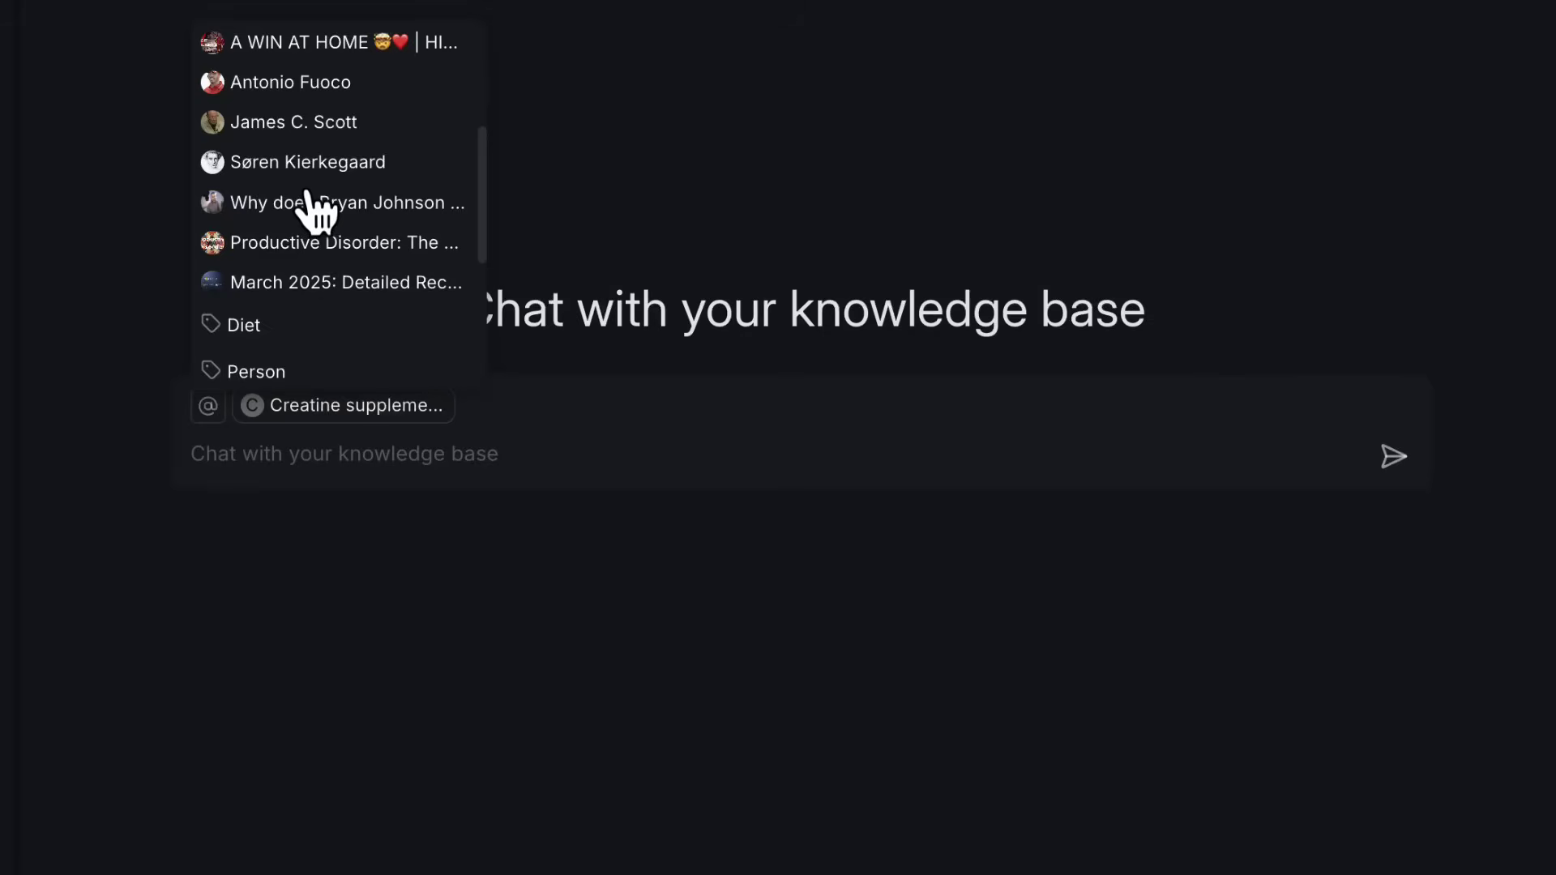
pyautogui.scroll(-3, 316, 209)
pyautogui.scroll(-3, 316, 209)
pyautogui.scroll(4, 316, 209)
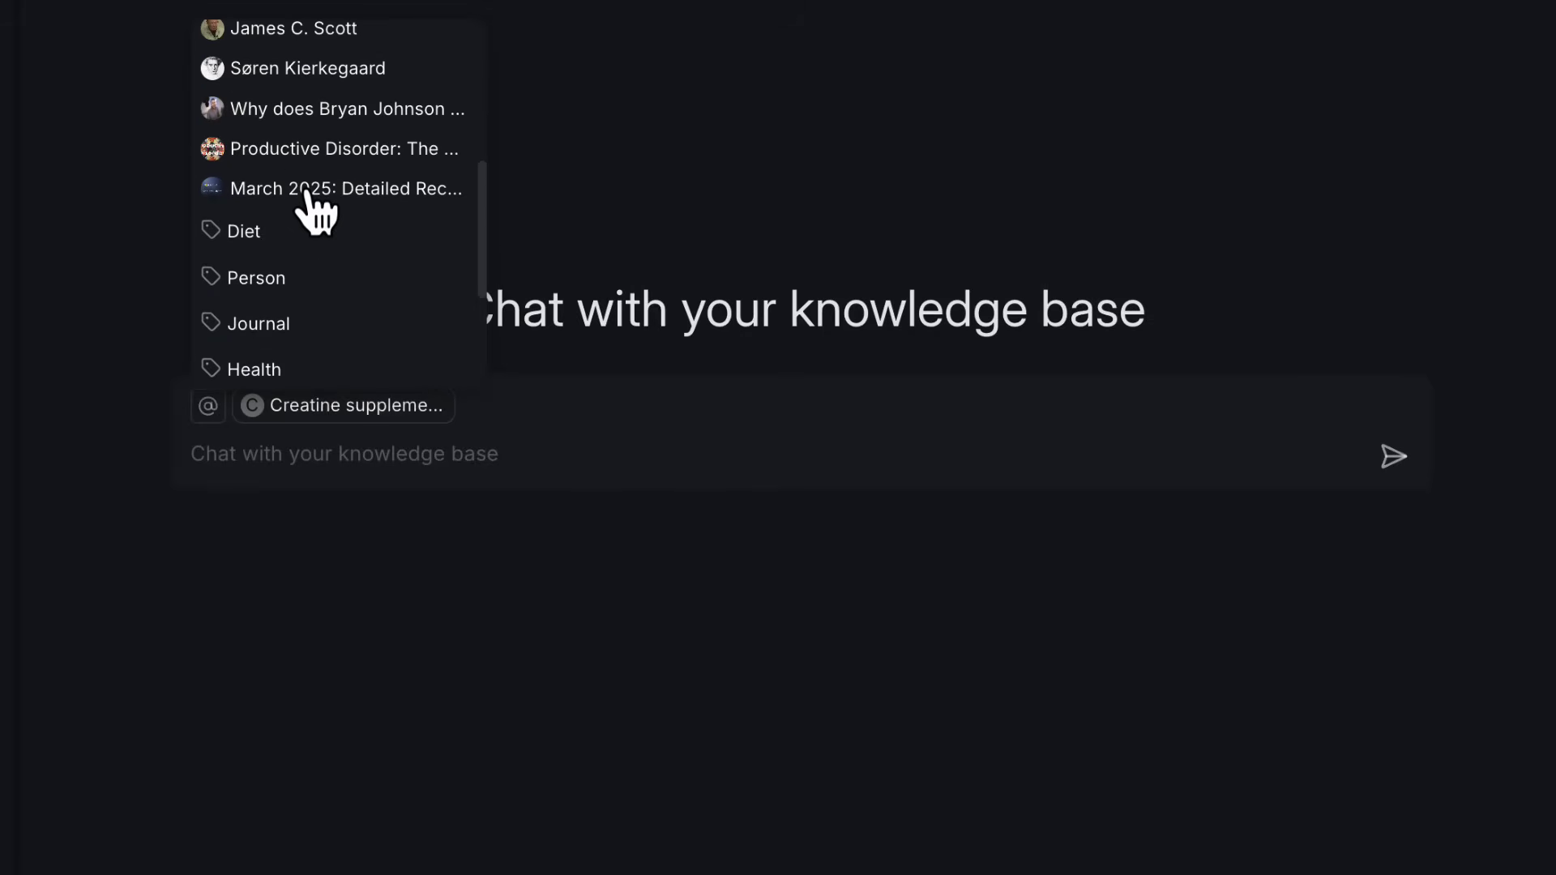
# Ask the creatine question with the Journal tag added as context and send it.
pyautogui.click(352, 454)
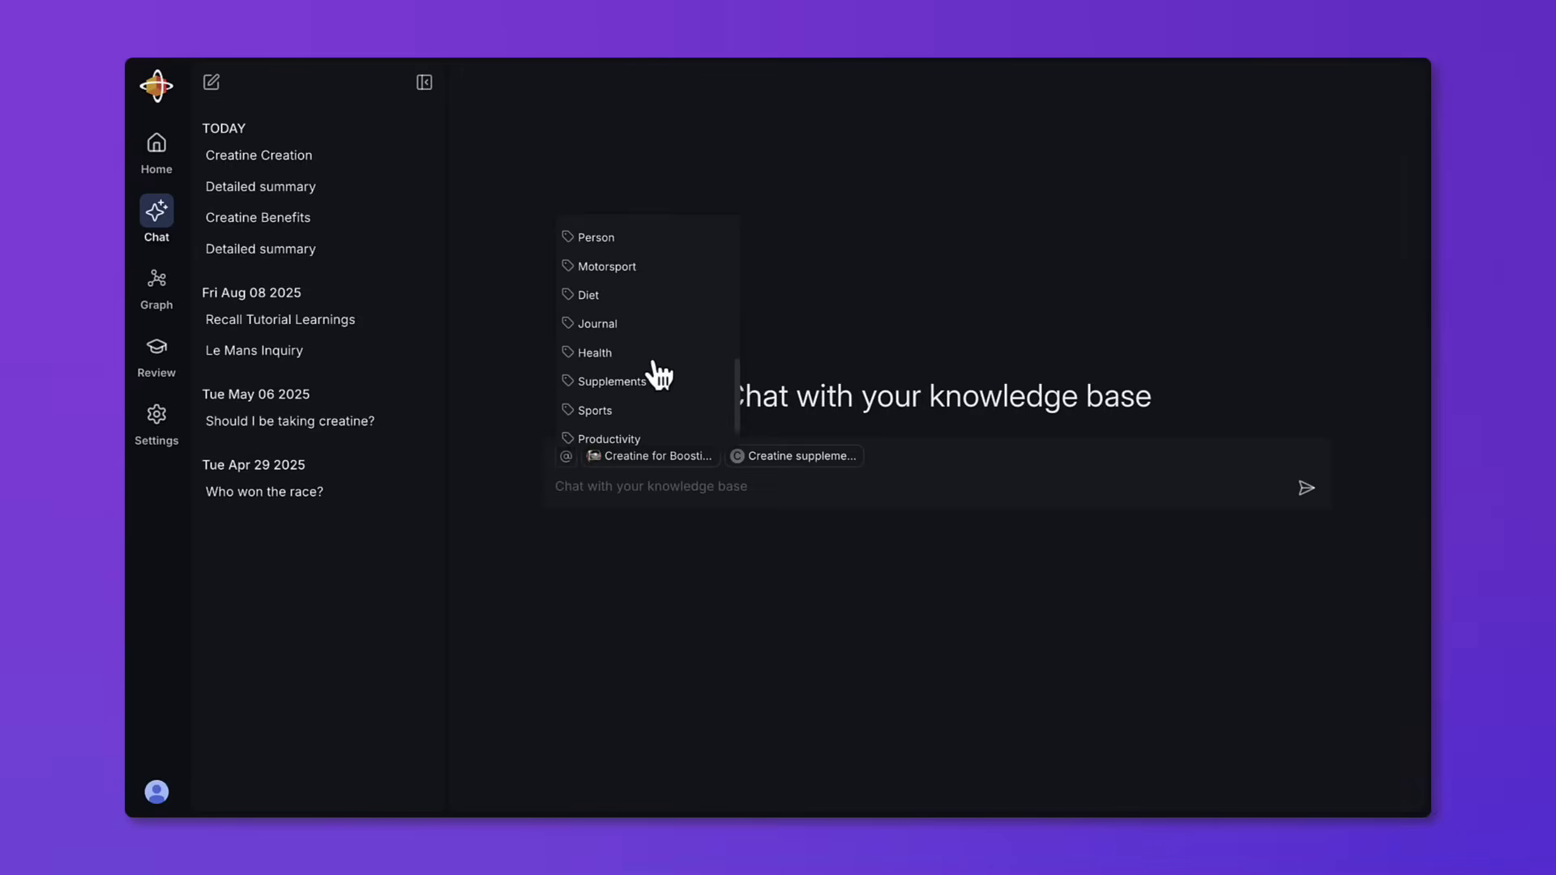
pyautogui.click(657, 331)
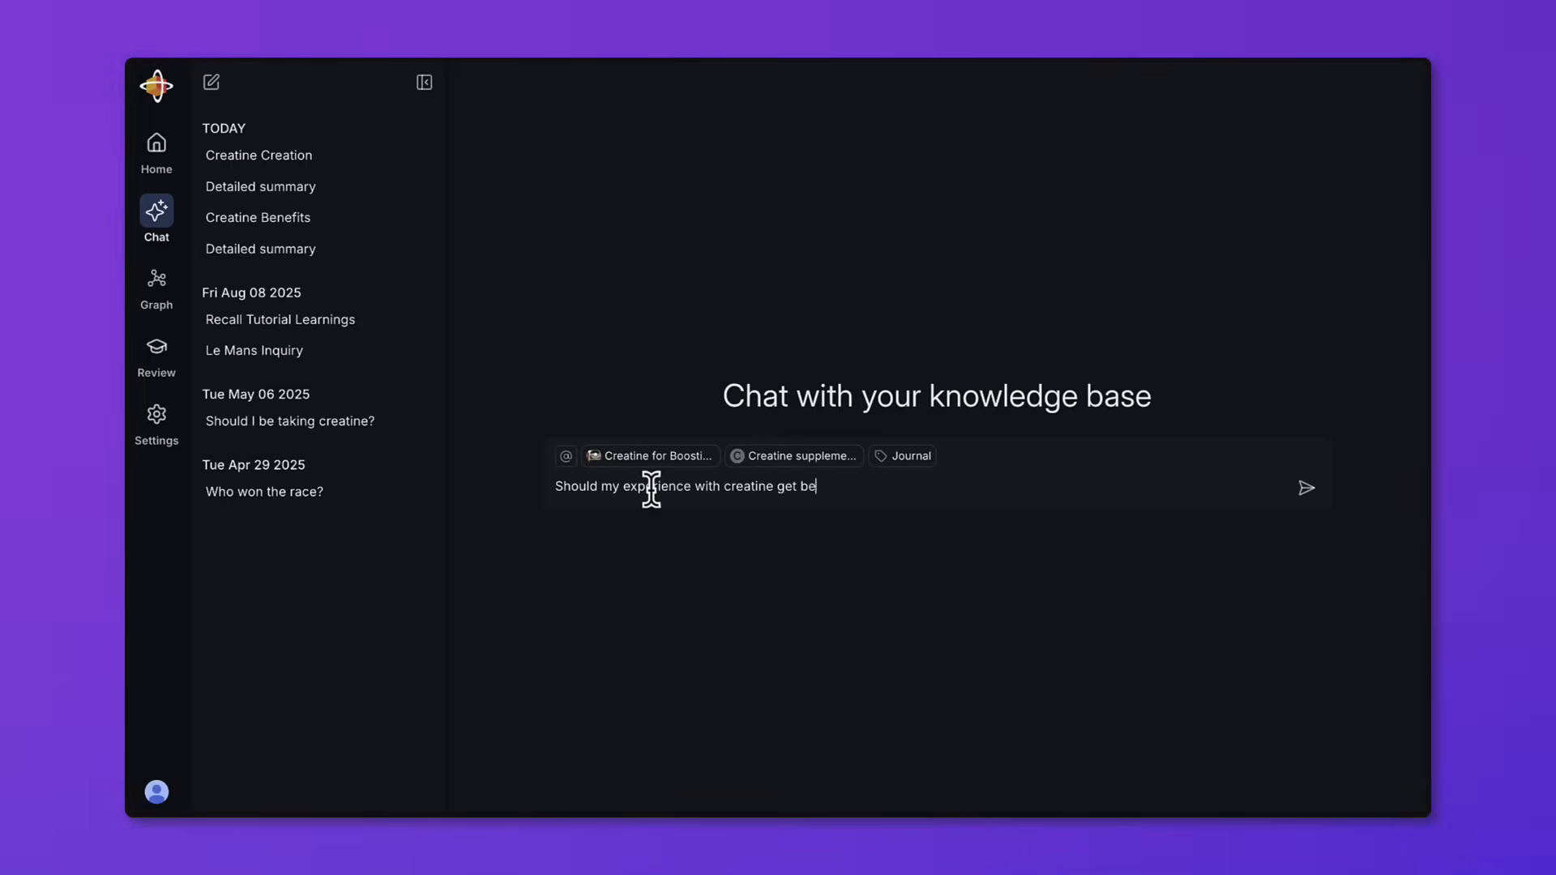
pyautogui.press('Return')
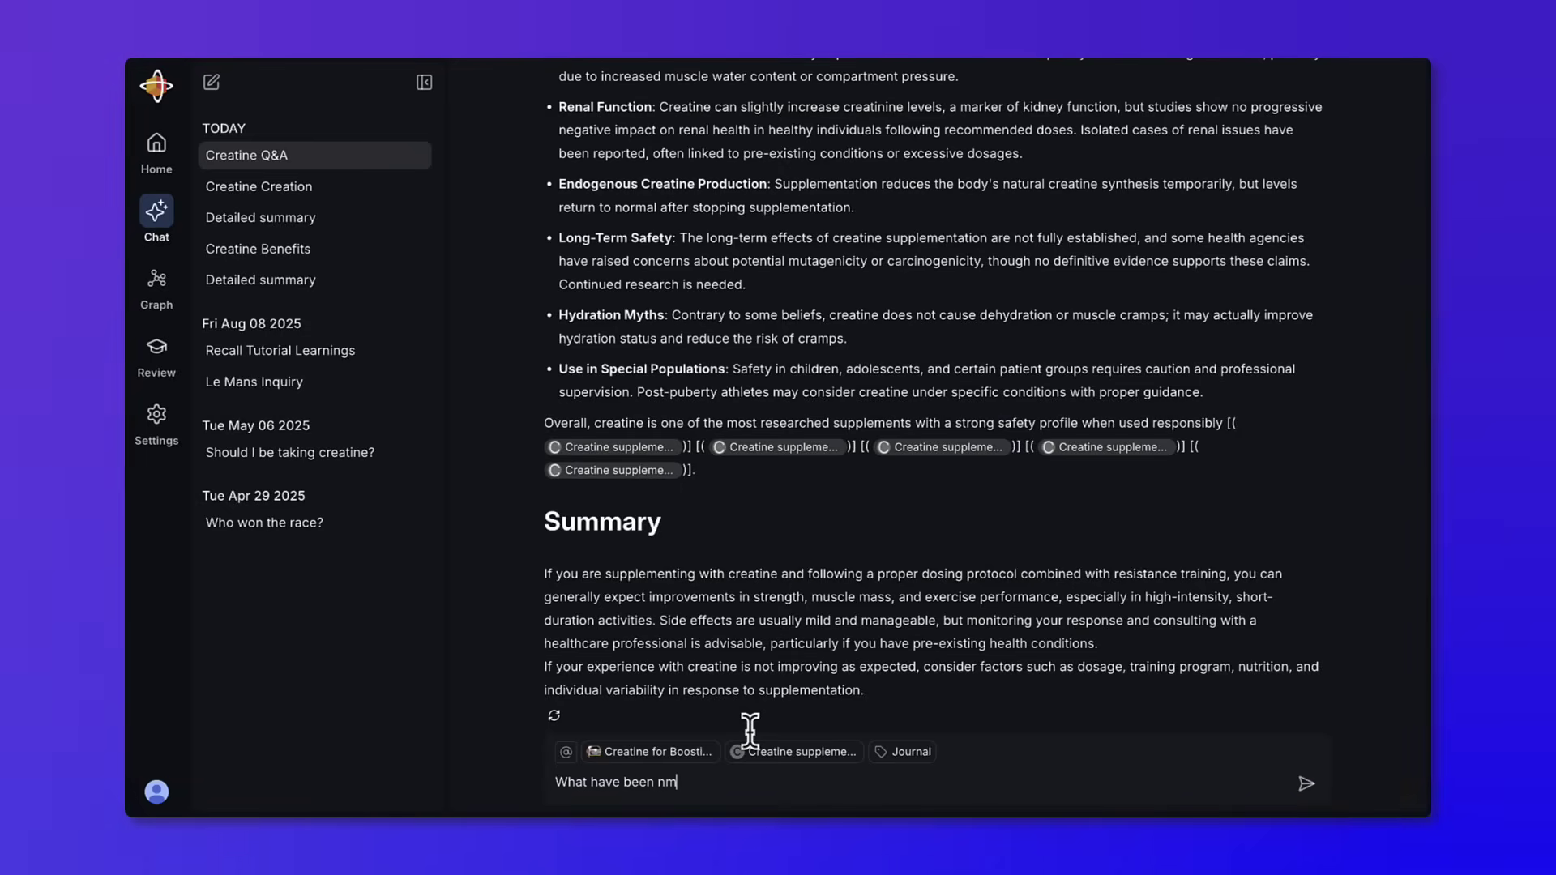
pyautogui.write('my feedback so f')
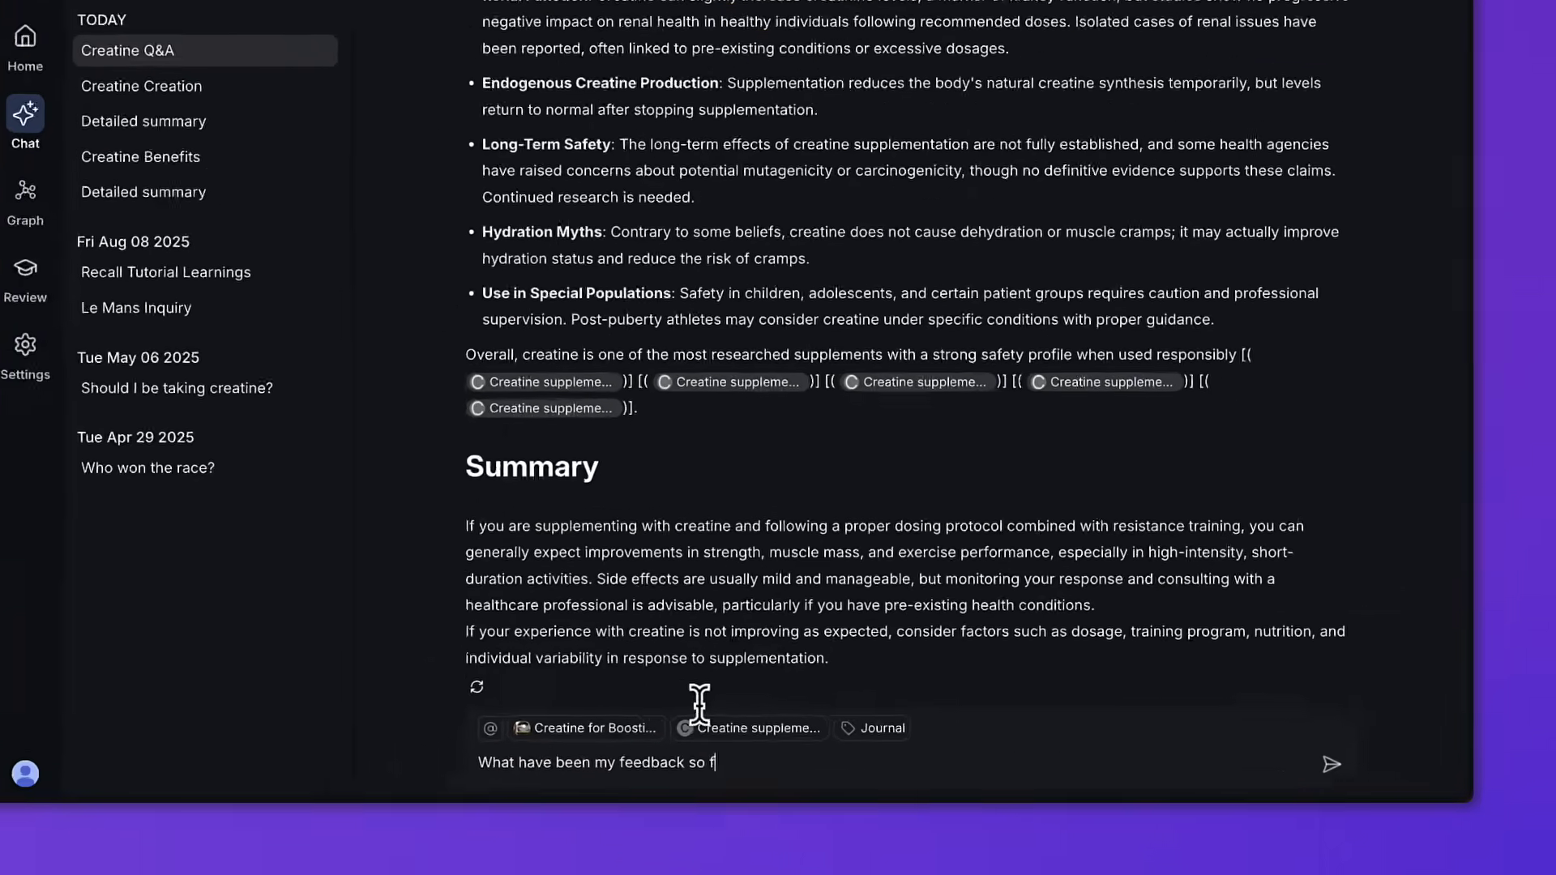
pyautogui.write('ar from my journ')
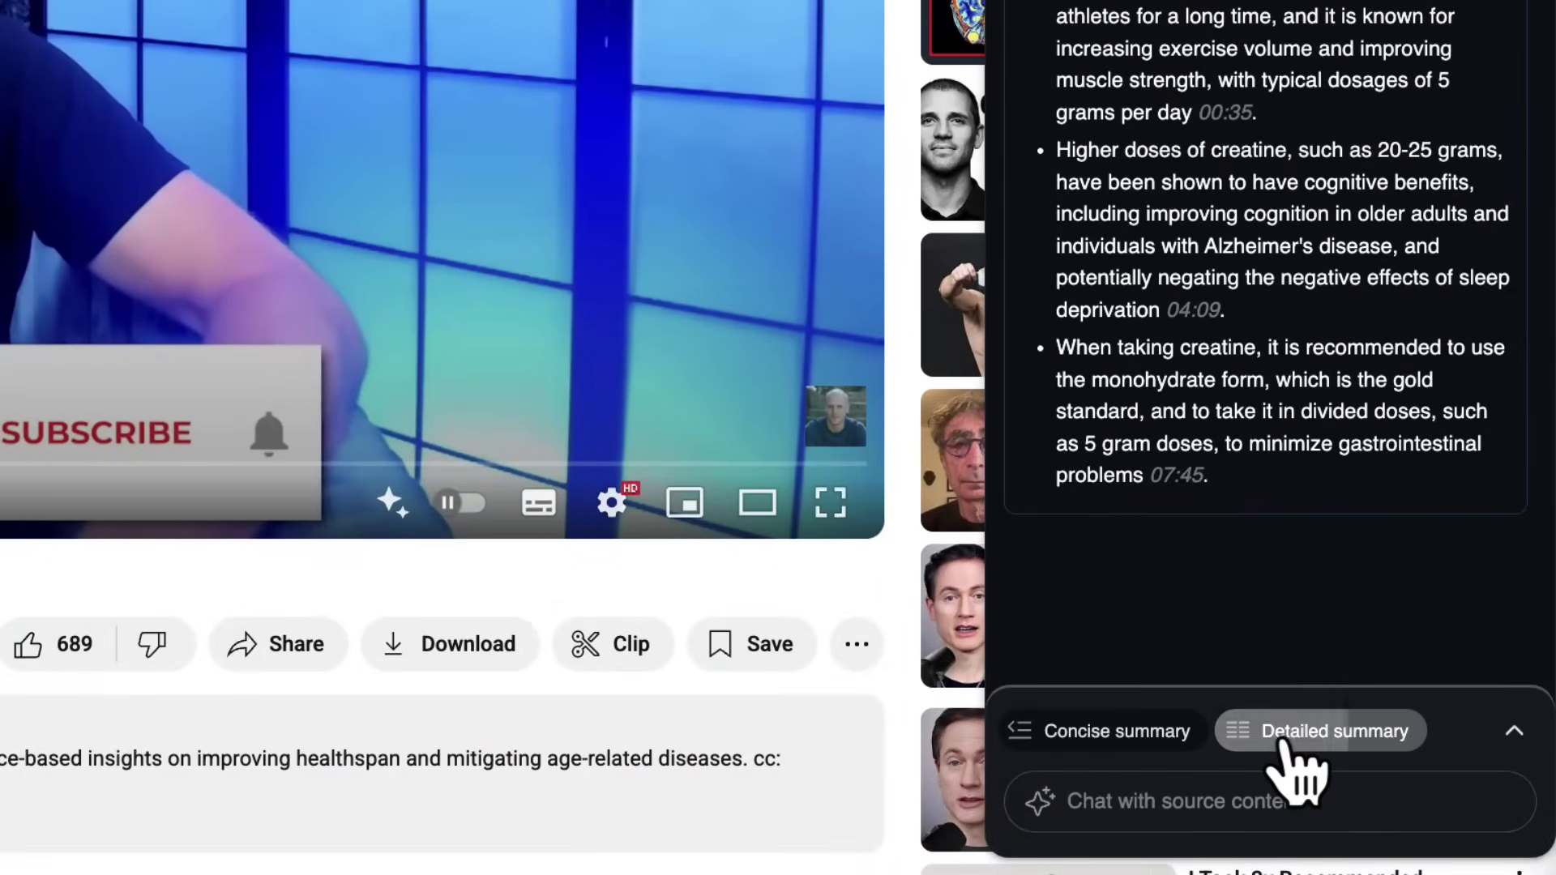
# Get a detailed summary, send the ADHD takeaway question, then show the video's transcript.
pyautogui.click(1318, 731)
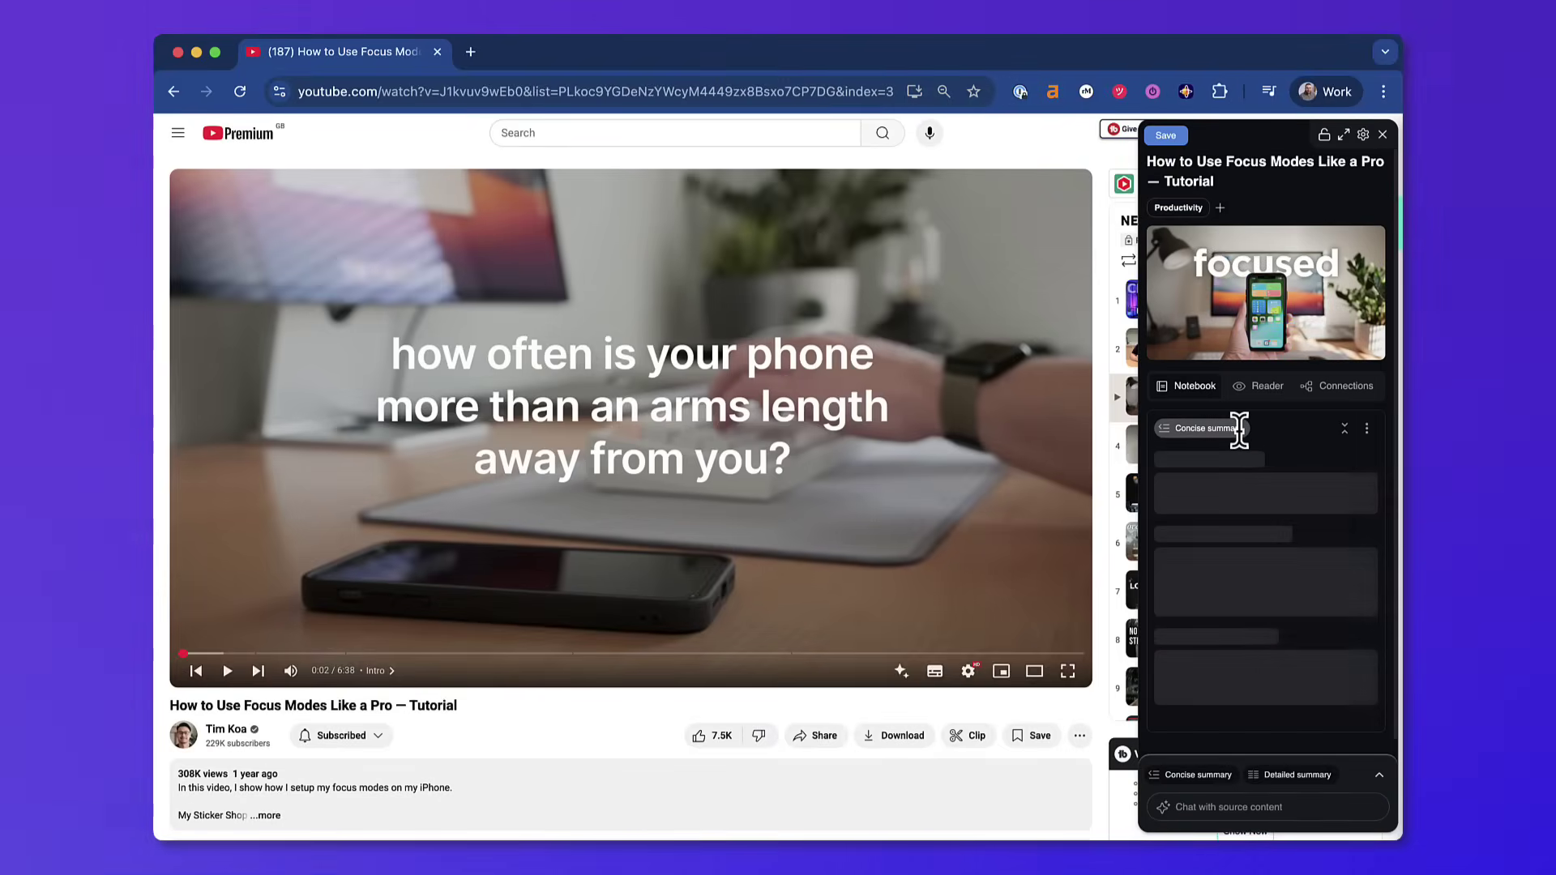
pyautogui.scroll(-5, 1256, 510)
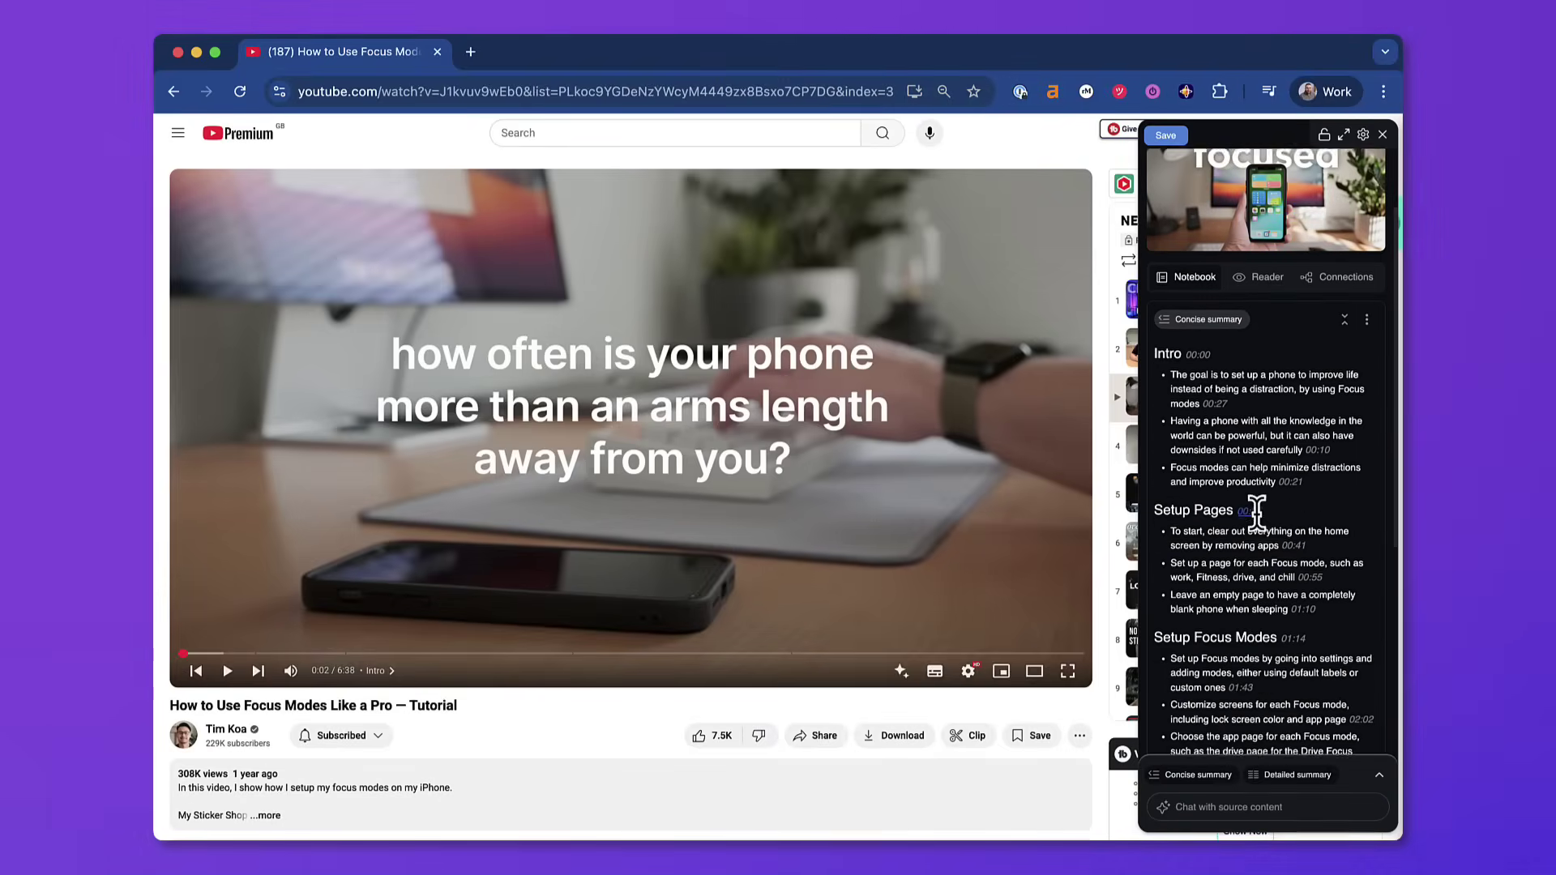
pyautogui.scroll(-3, 1256, 511)
pyautogui.scroll(-1, 1070, 745)
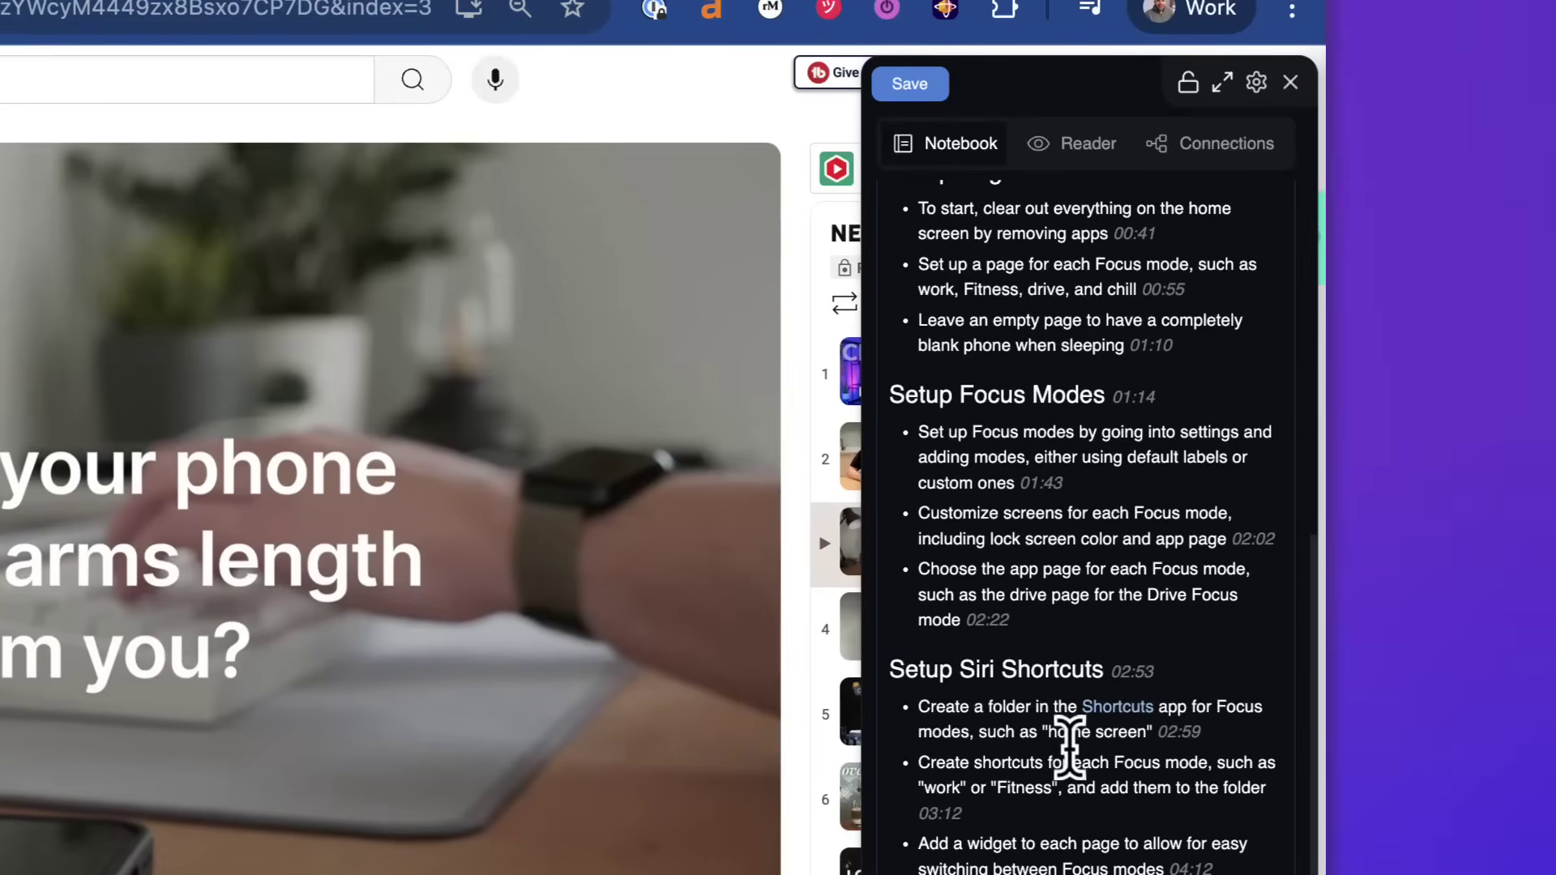
pyautogui.scroll(8, 1071, 744)
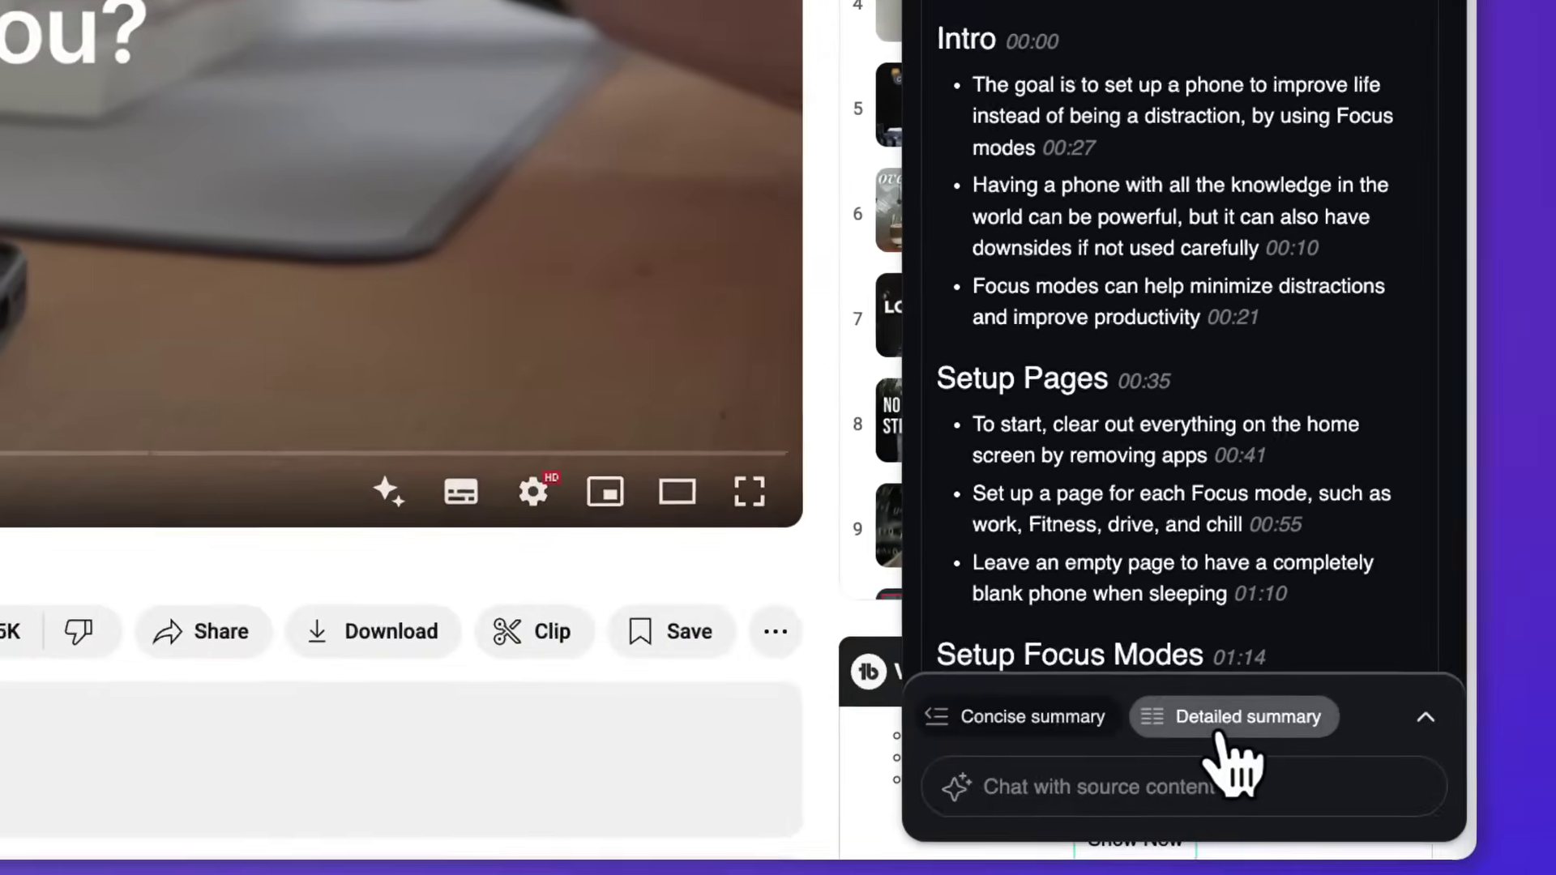
pyautogui.click(1231, 717)
pyautogui.write('What is the best takea')
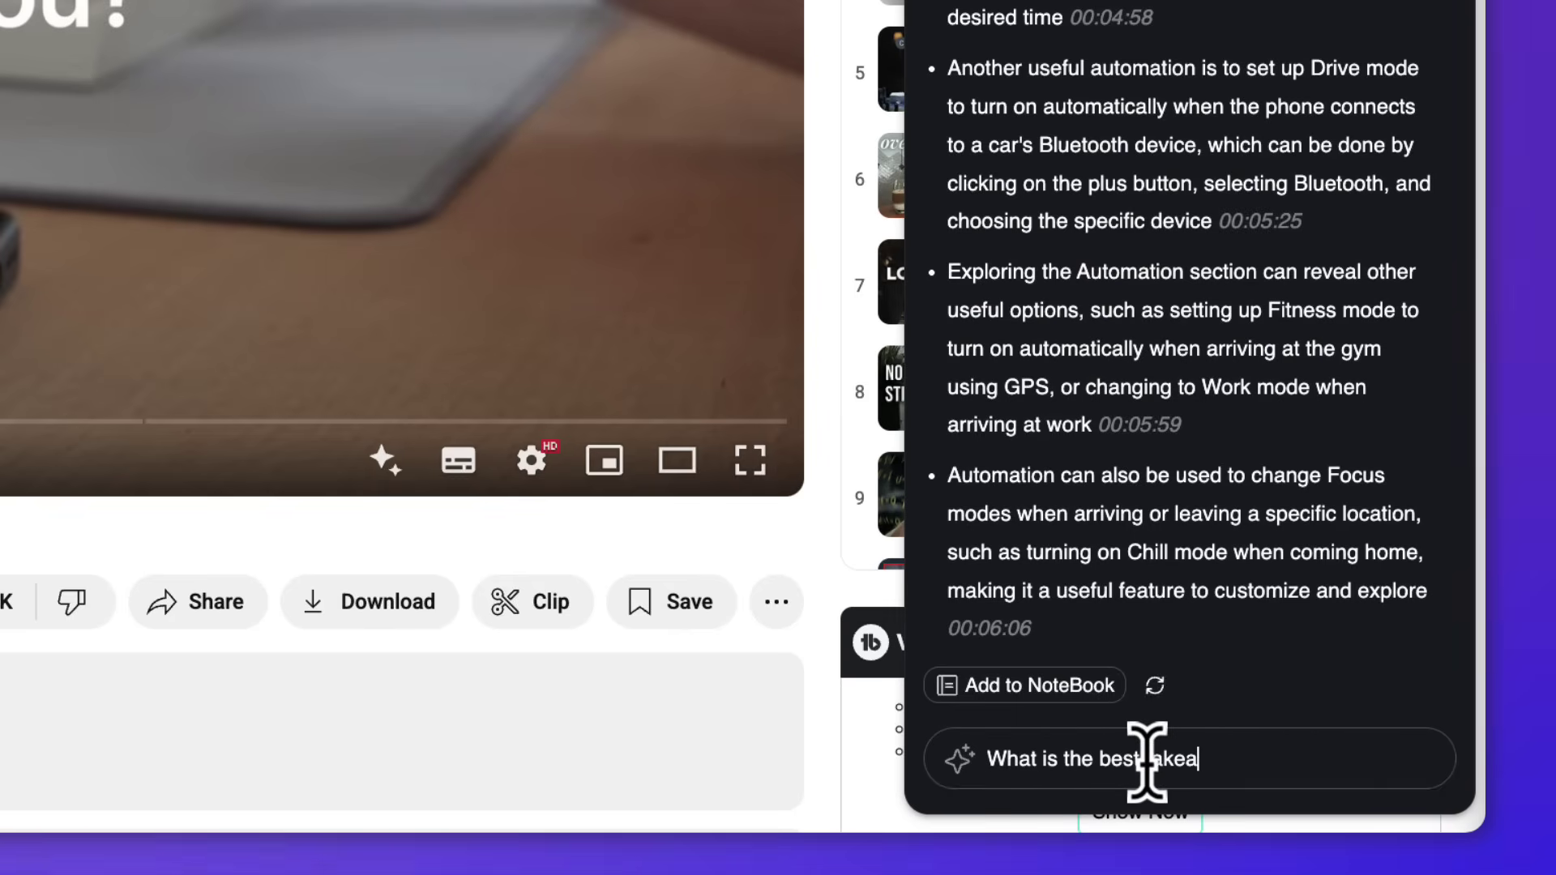
pyautogui.write('way if y')
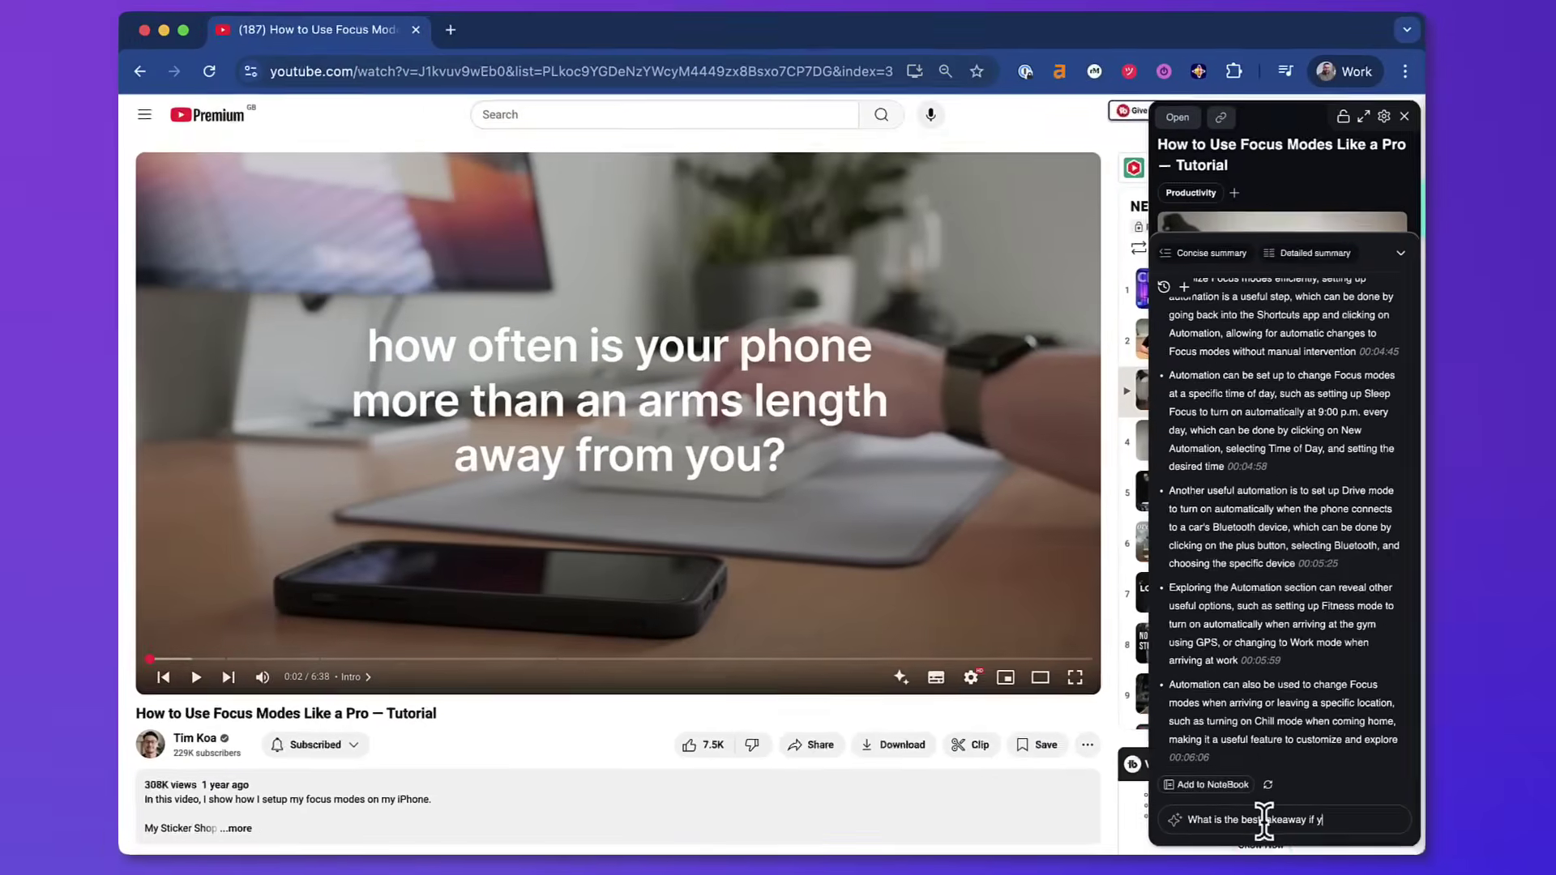
pyautogui.write('ou h')
pyautogui.write('ave ADHD?')
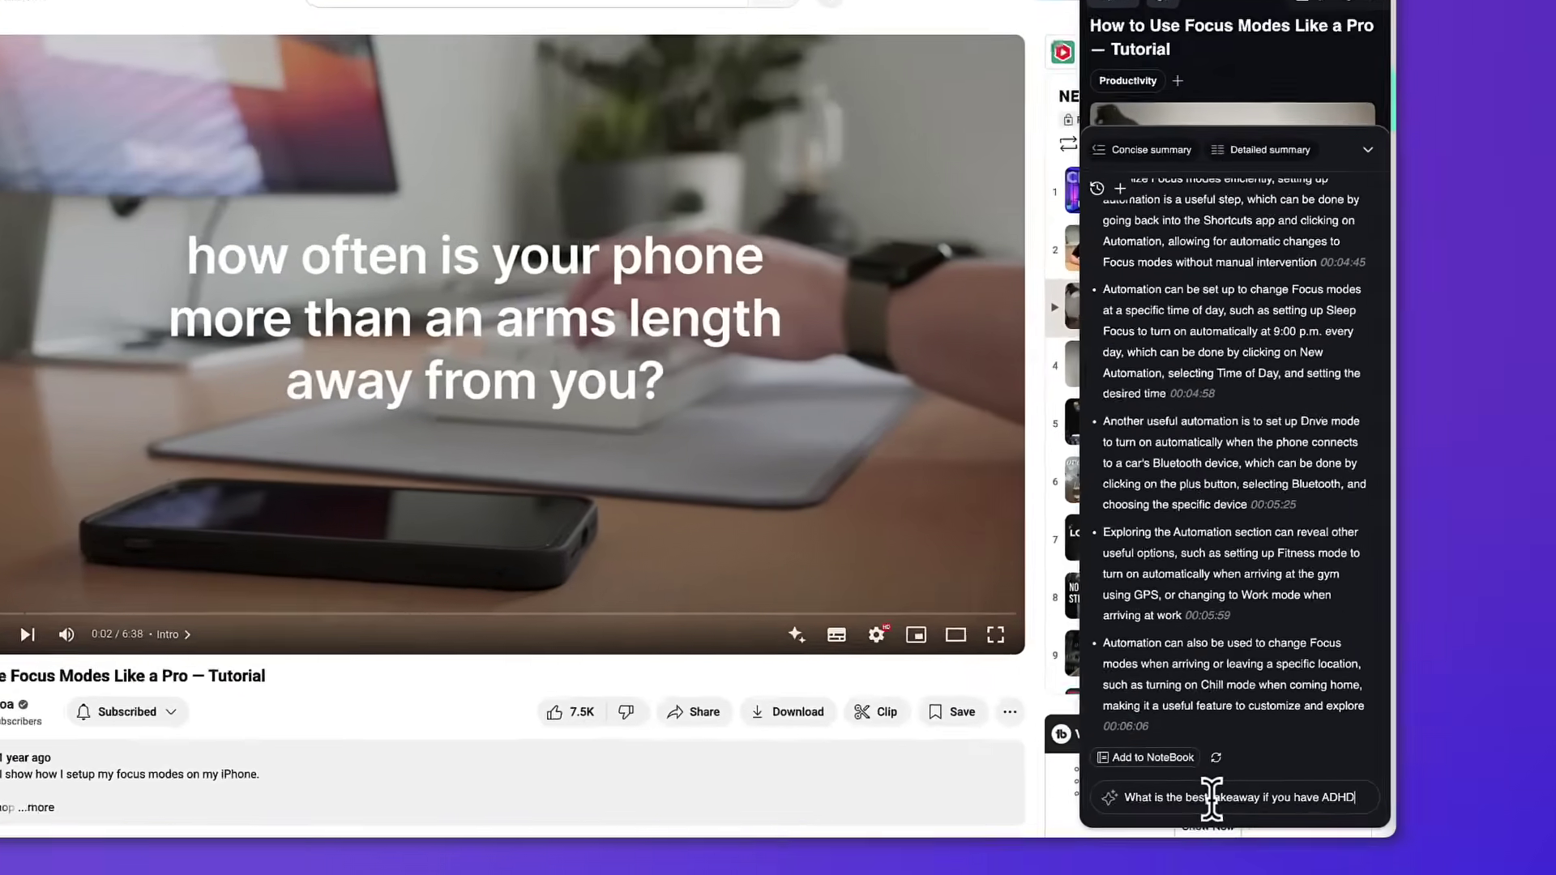
pyautogui.press('Return')
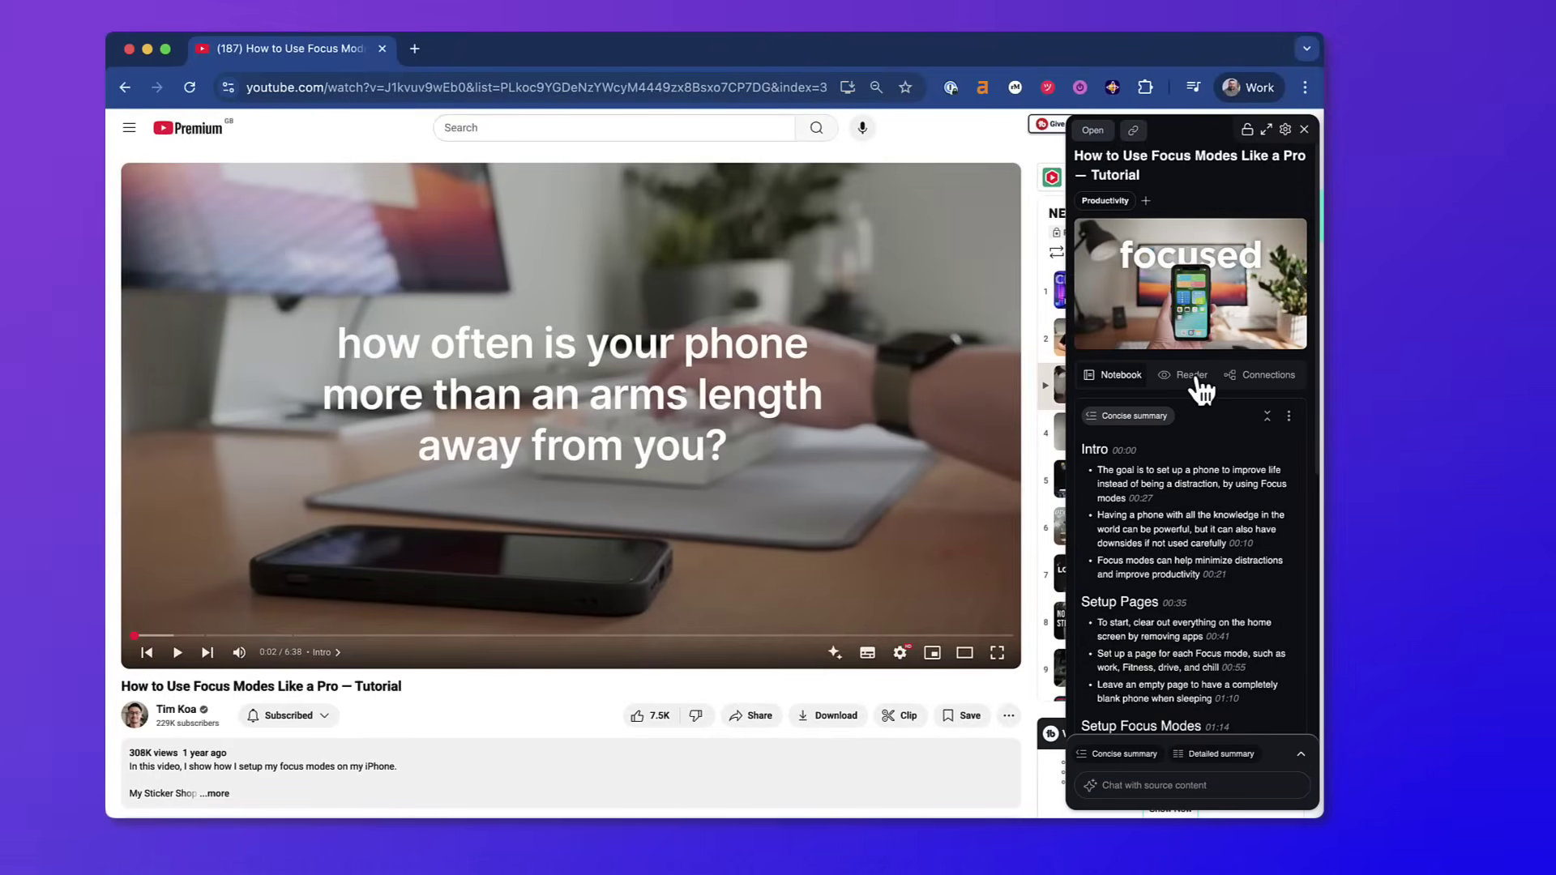
pyautogui.click(1191, 375)
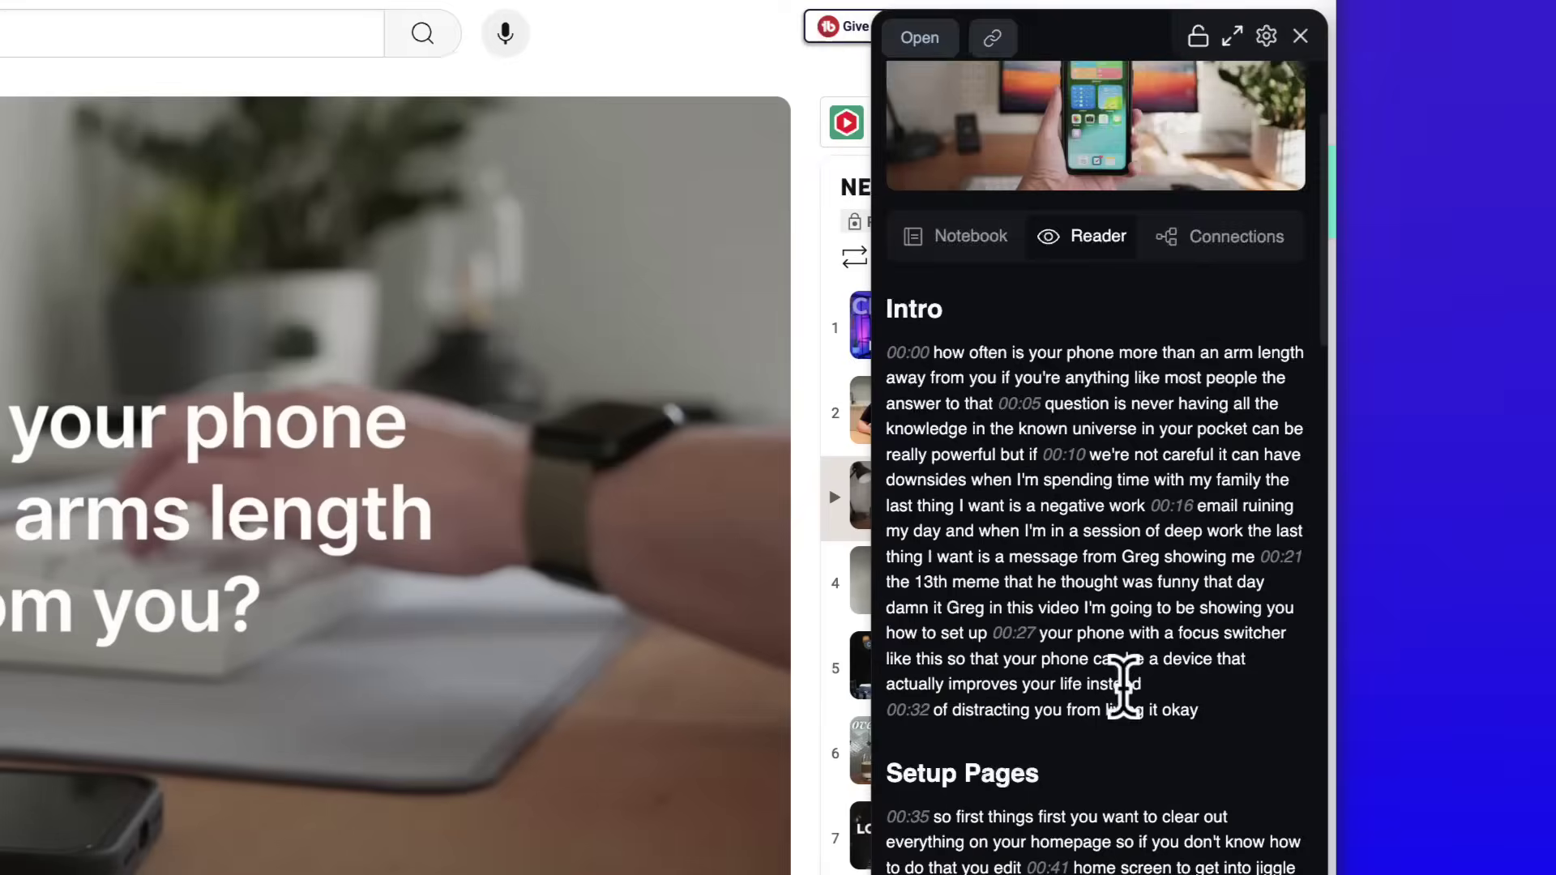
pyautogui.scroll(-2, 1138, 720)
pyautogui.scroll(-3, 1139, 719)
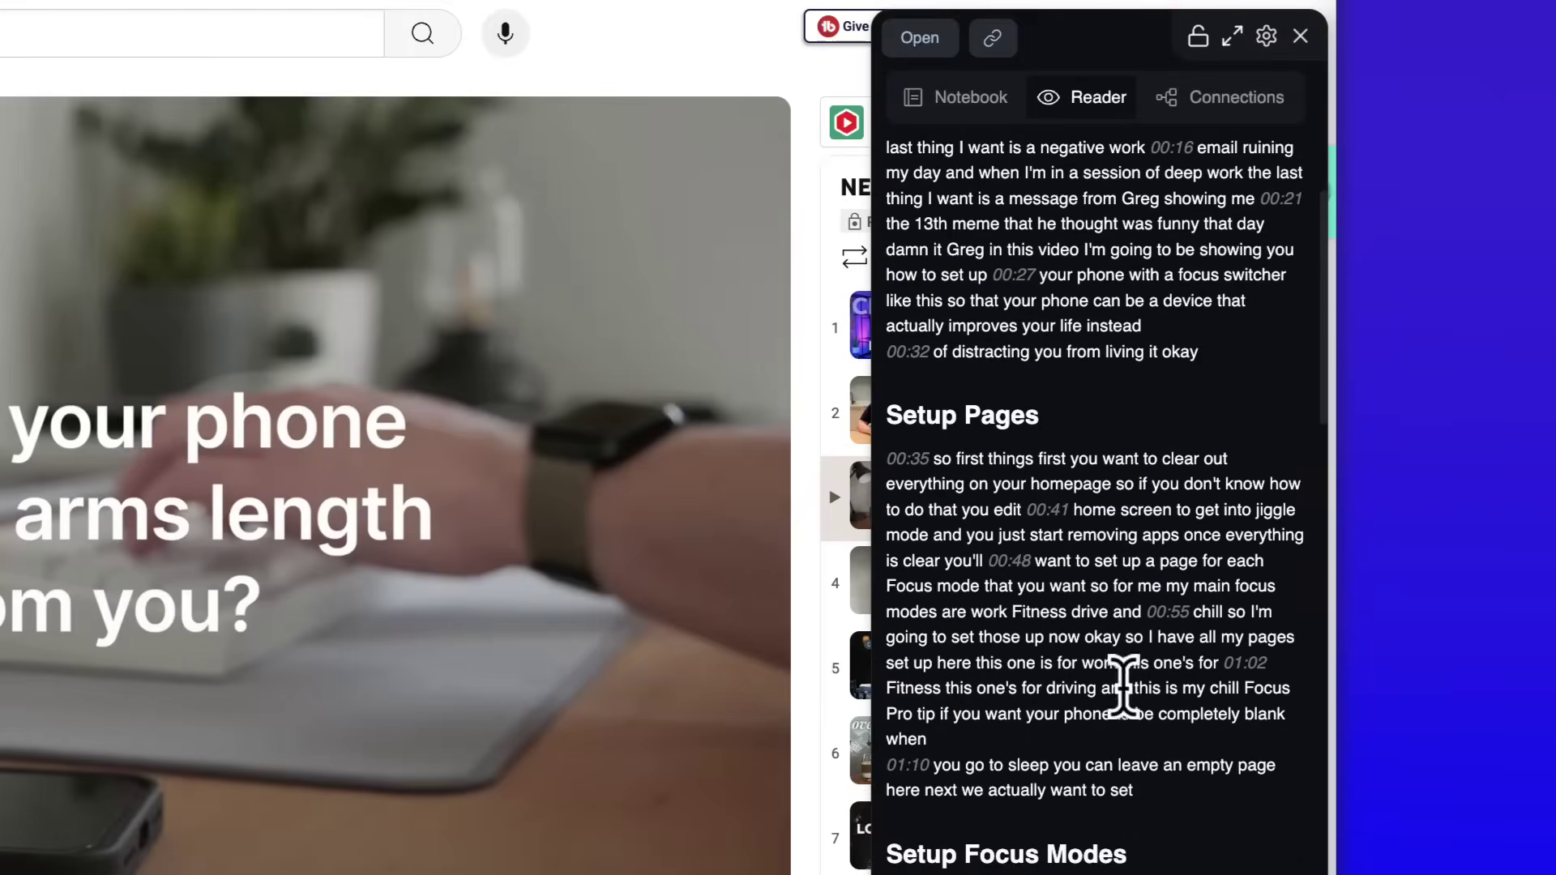
pyautogui.scroll(-3, 1138, 705)
pyautogui.scroll(-3, 1138, 692)
pyautogui.scroll(-2, 1140, 682)
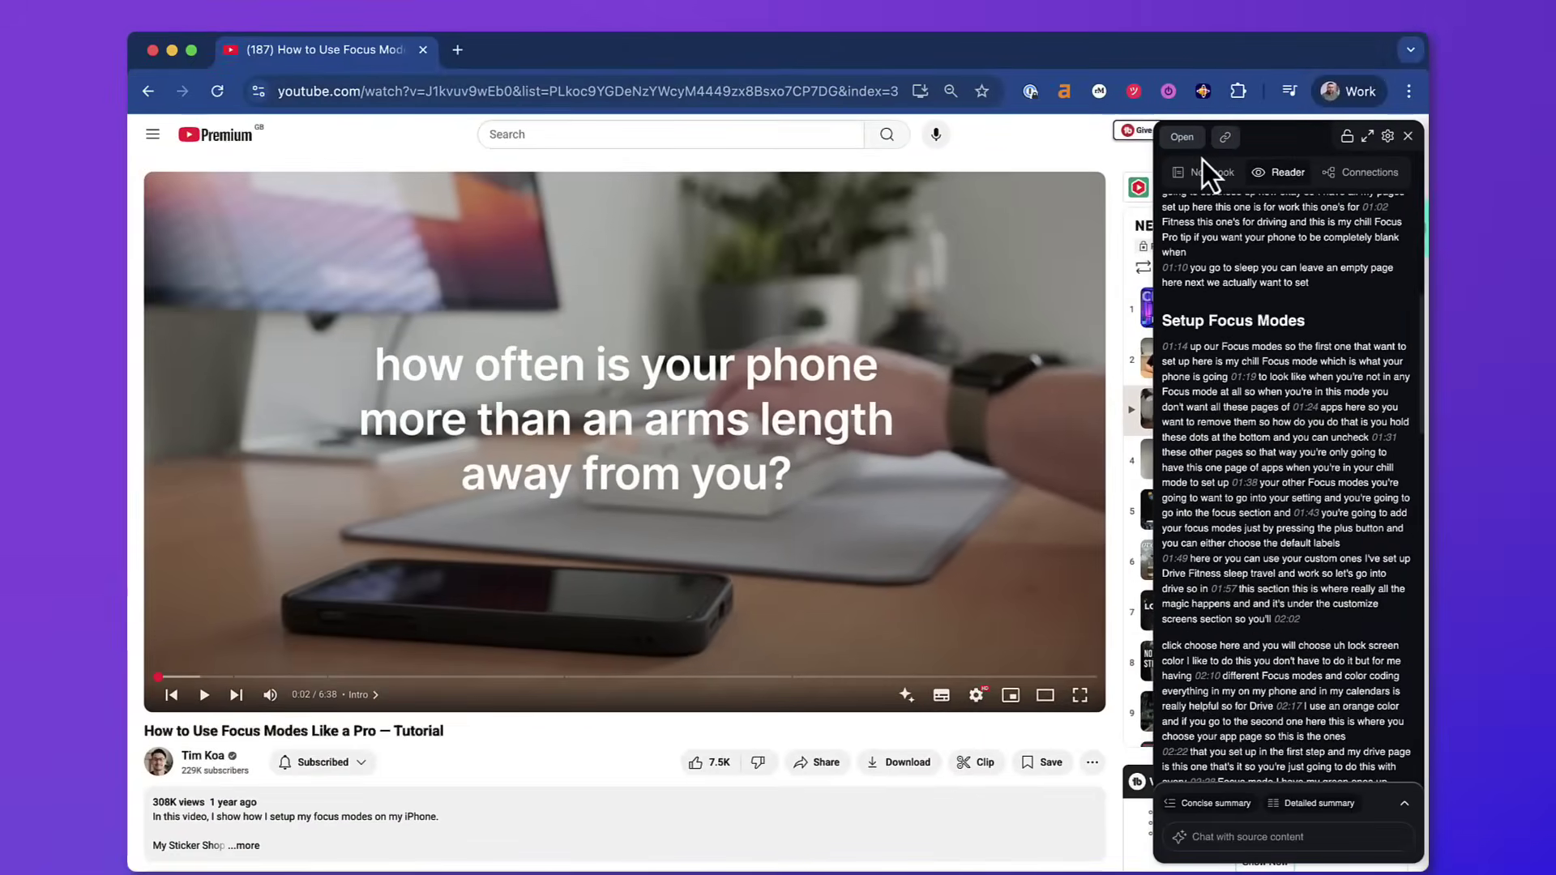
# Open the Focus Modes video as a page and send the work-from-home phone-distraction question to its chat.
pyautogui.click(1201, 159)
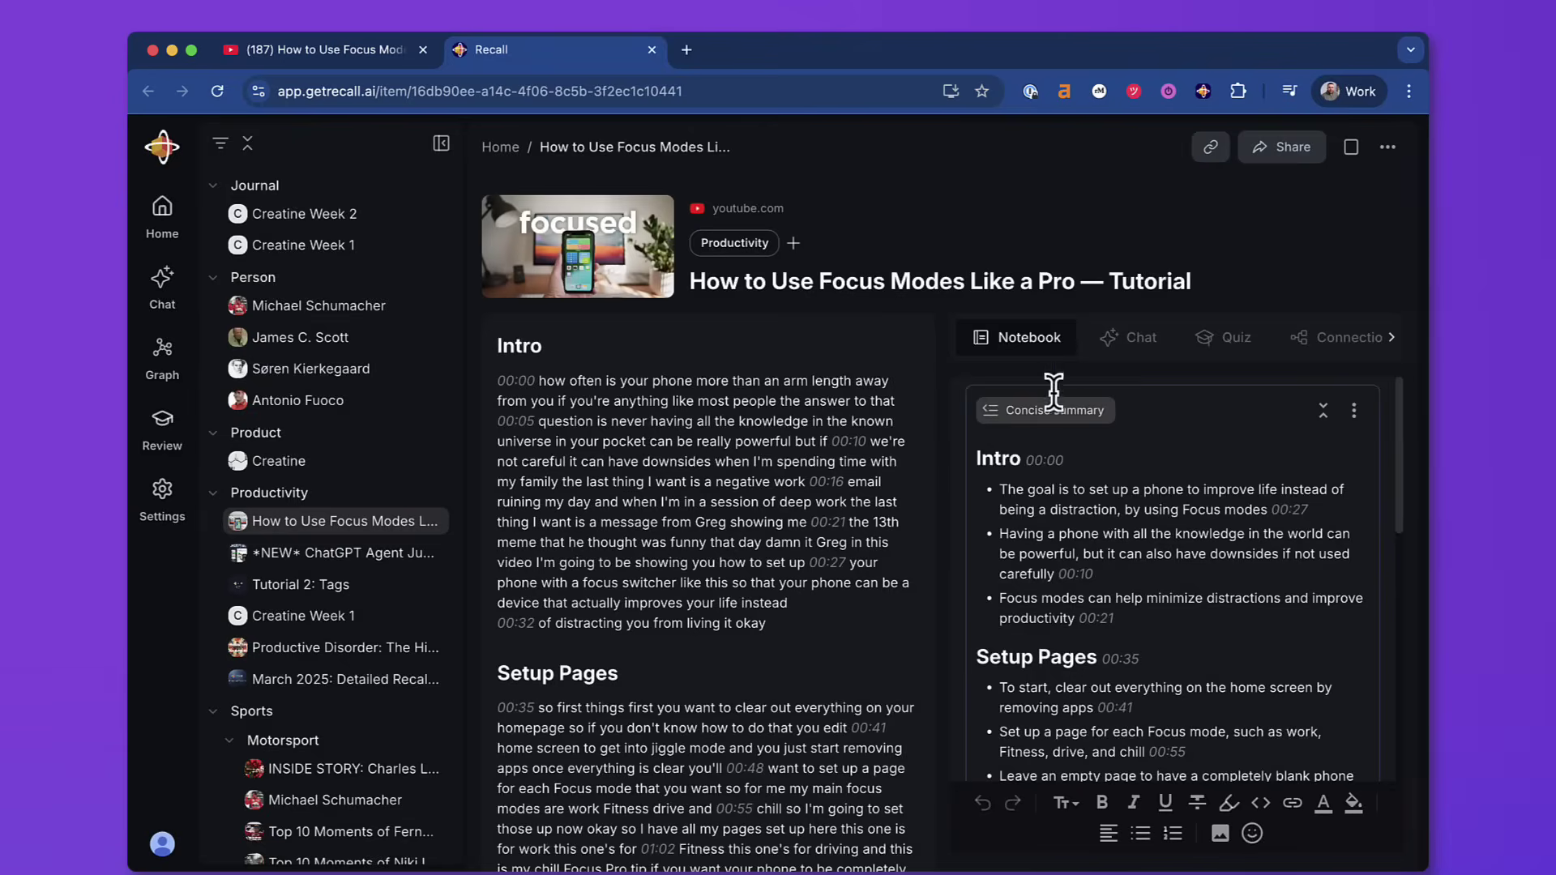
pyautogui.click(1124, 337)
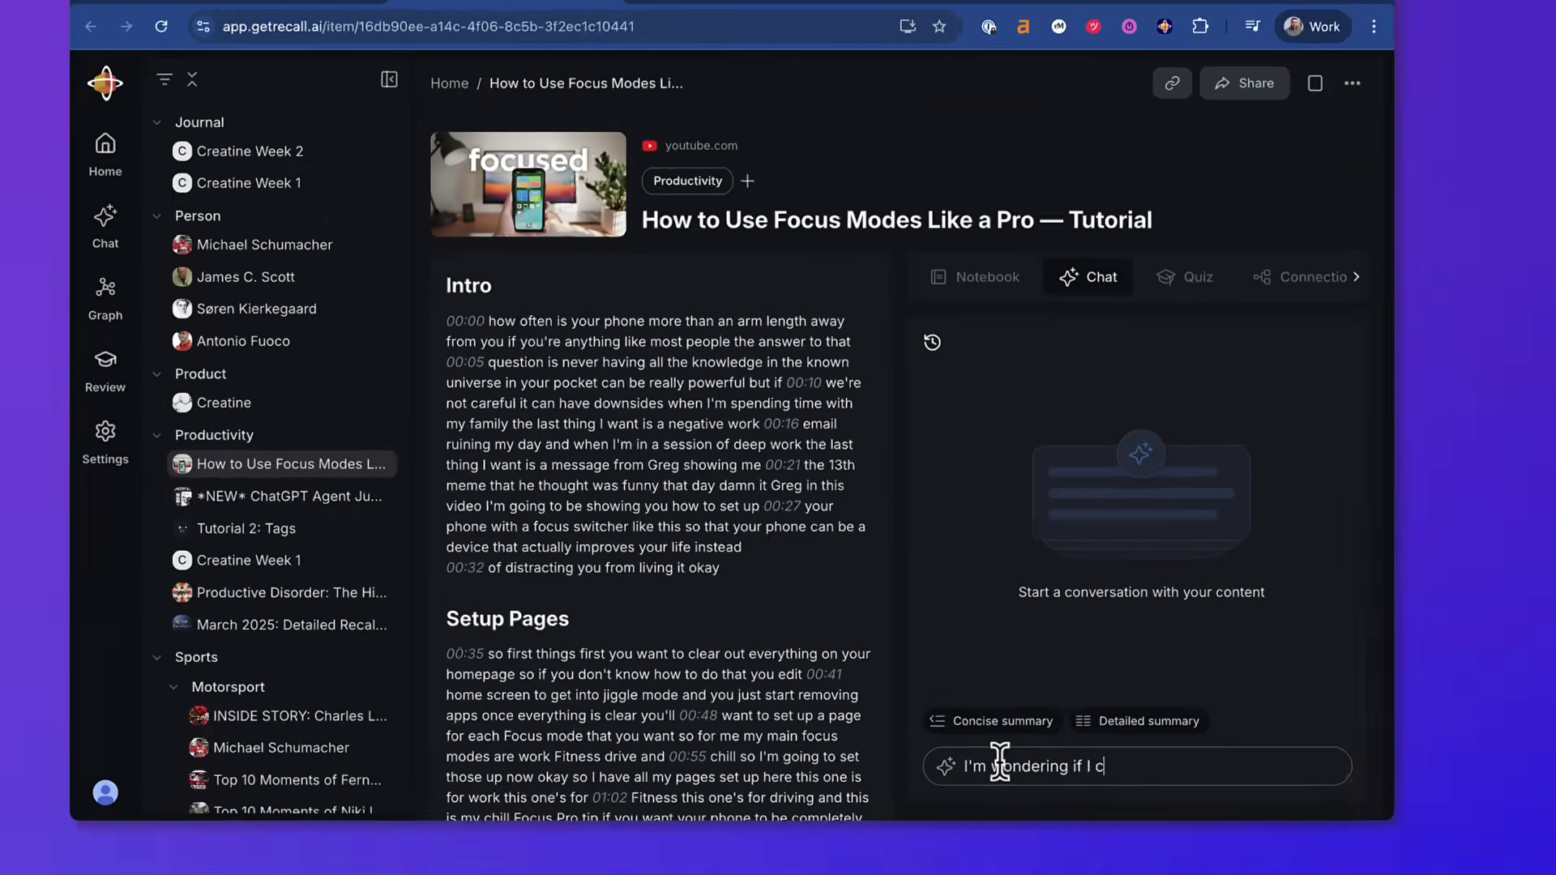
pyautogui.write("wondering if I can benefit from this, if I'm working from home and ")
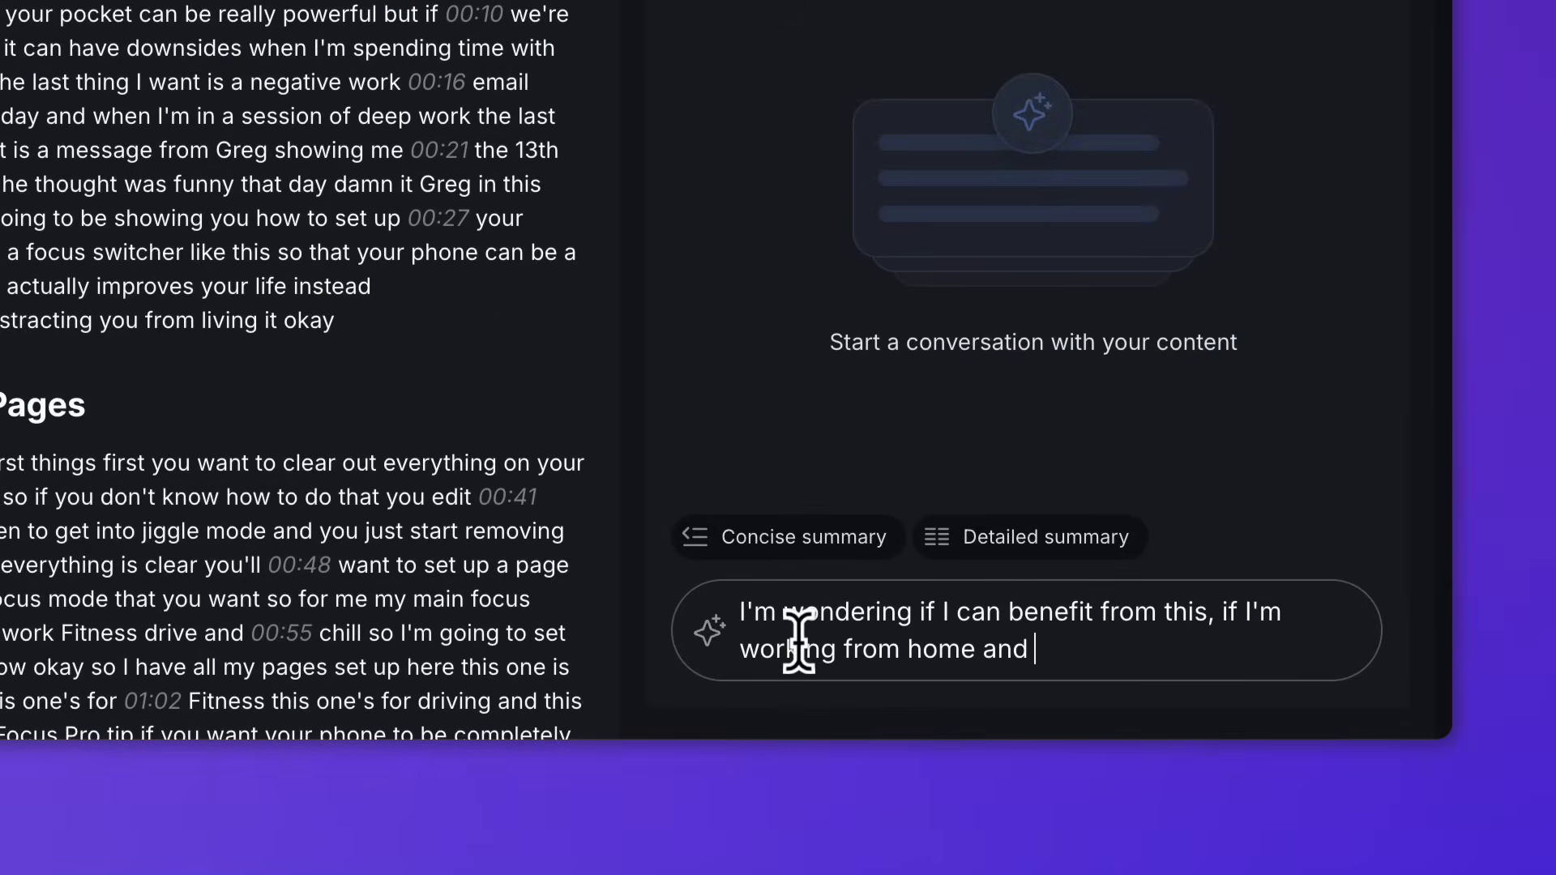
pyautogui.write('trying to better go into deep focus. I get distracted by my phone, what ca')
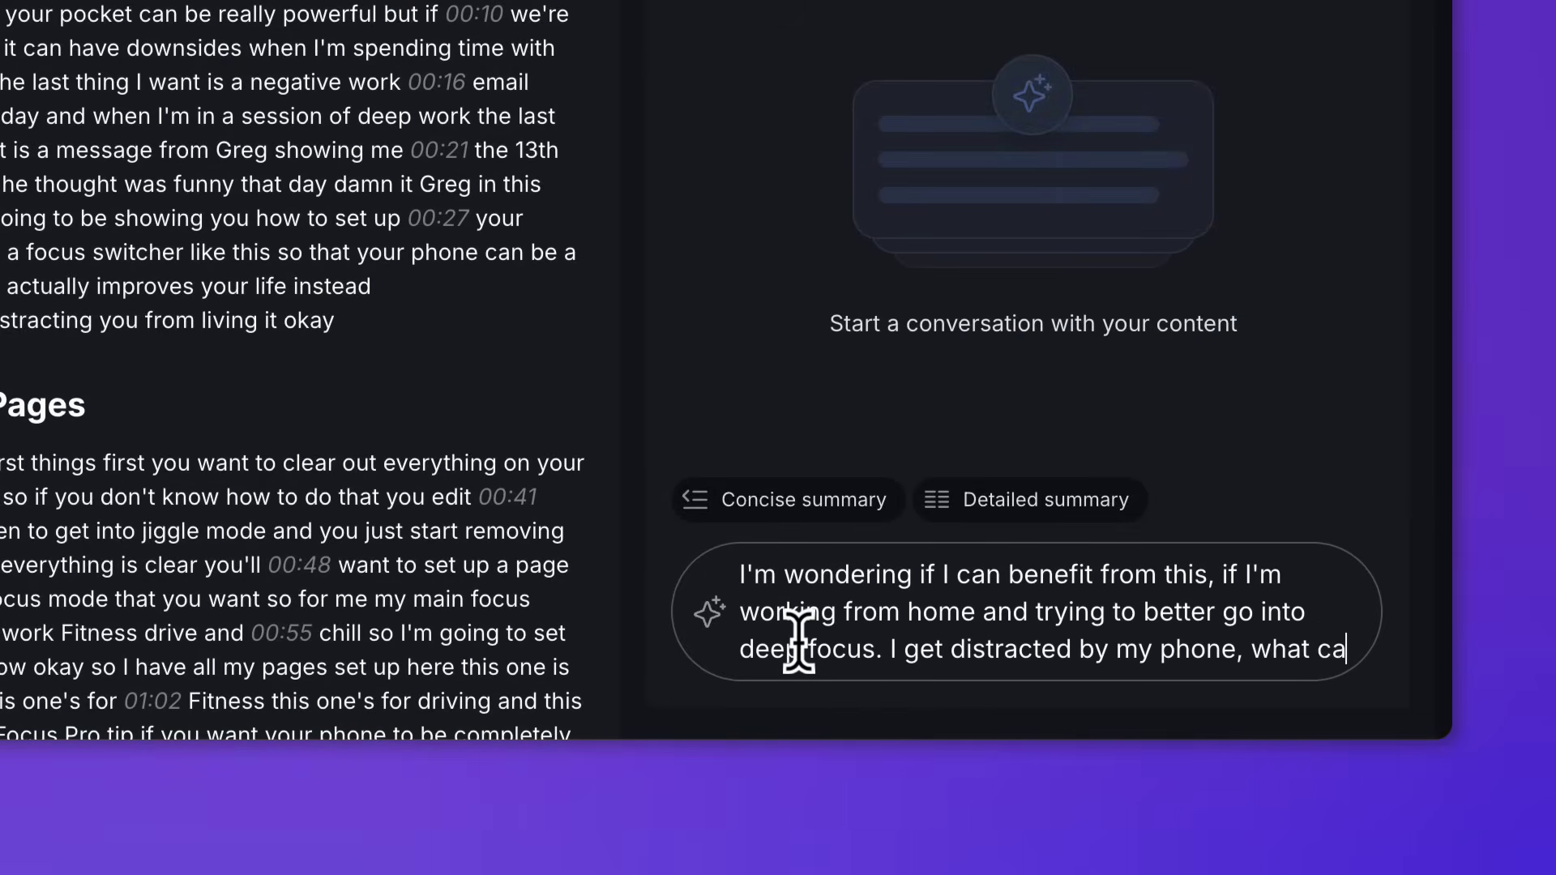
pyautogui.write('n I do?')
pyautogui.press('Return')
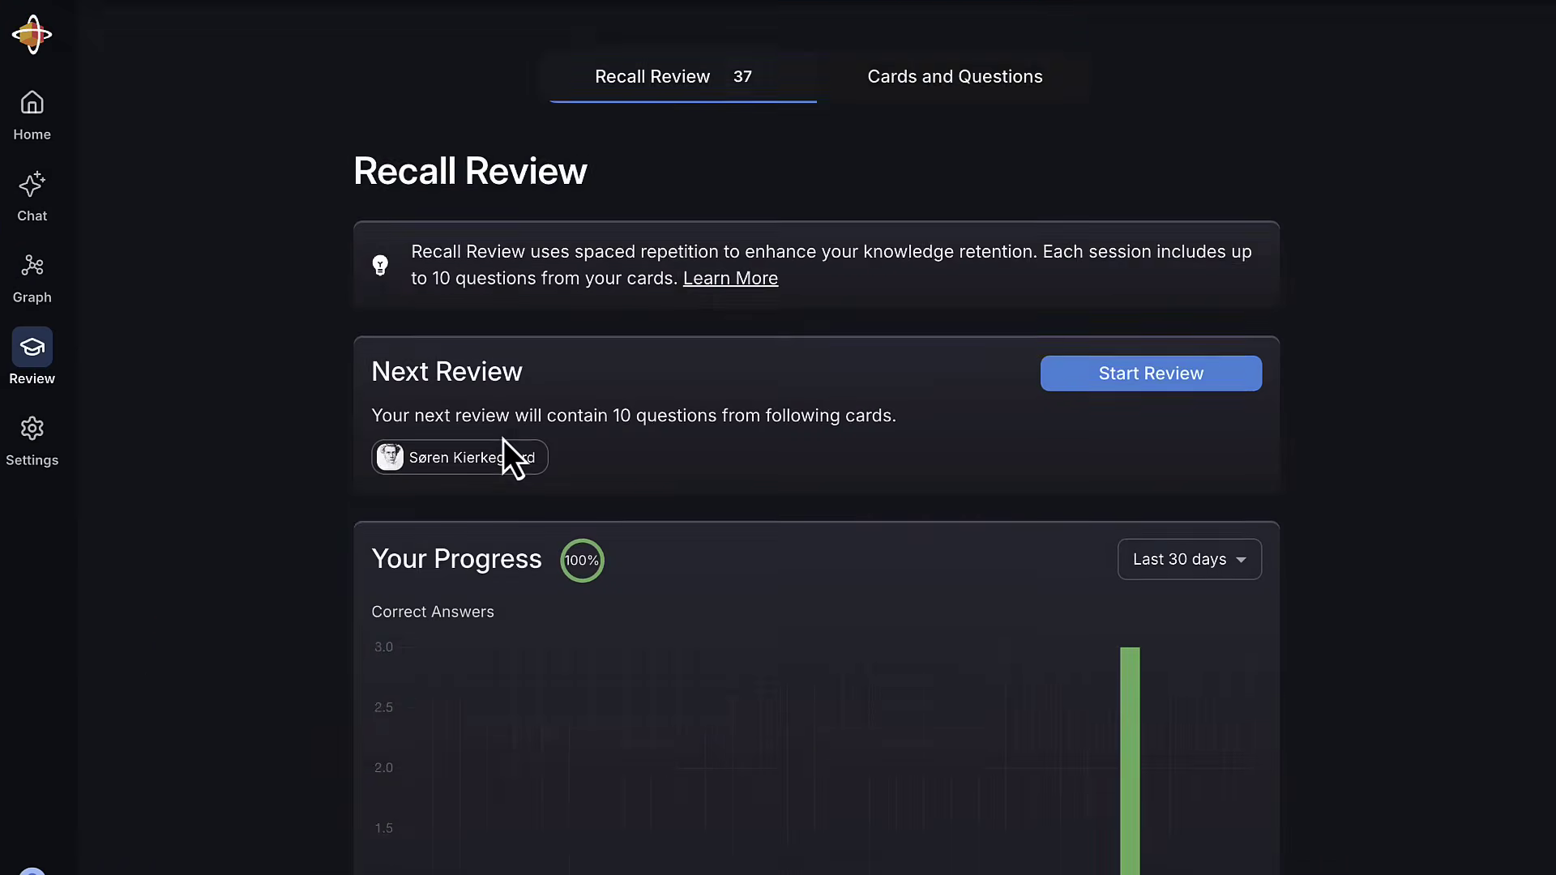
pyautogui.scroll(-2, 504, 440)
# Start a review session, check the first Kierkegaard answer and continue to the next question.
pyautogui.click(1178, 111)
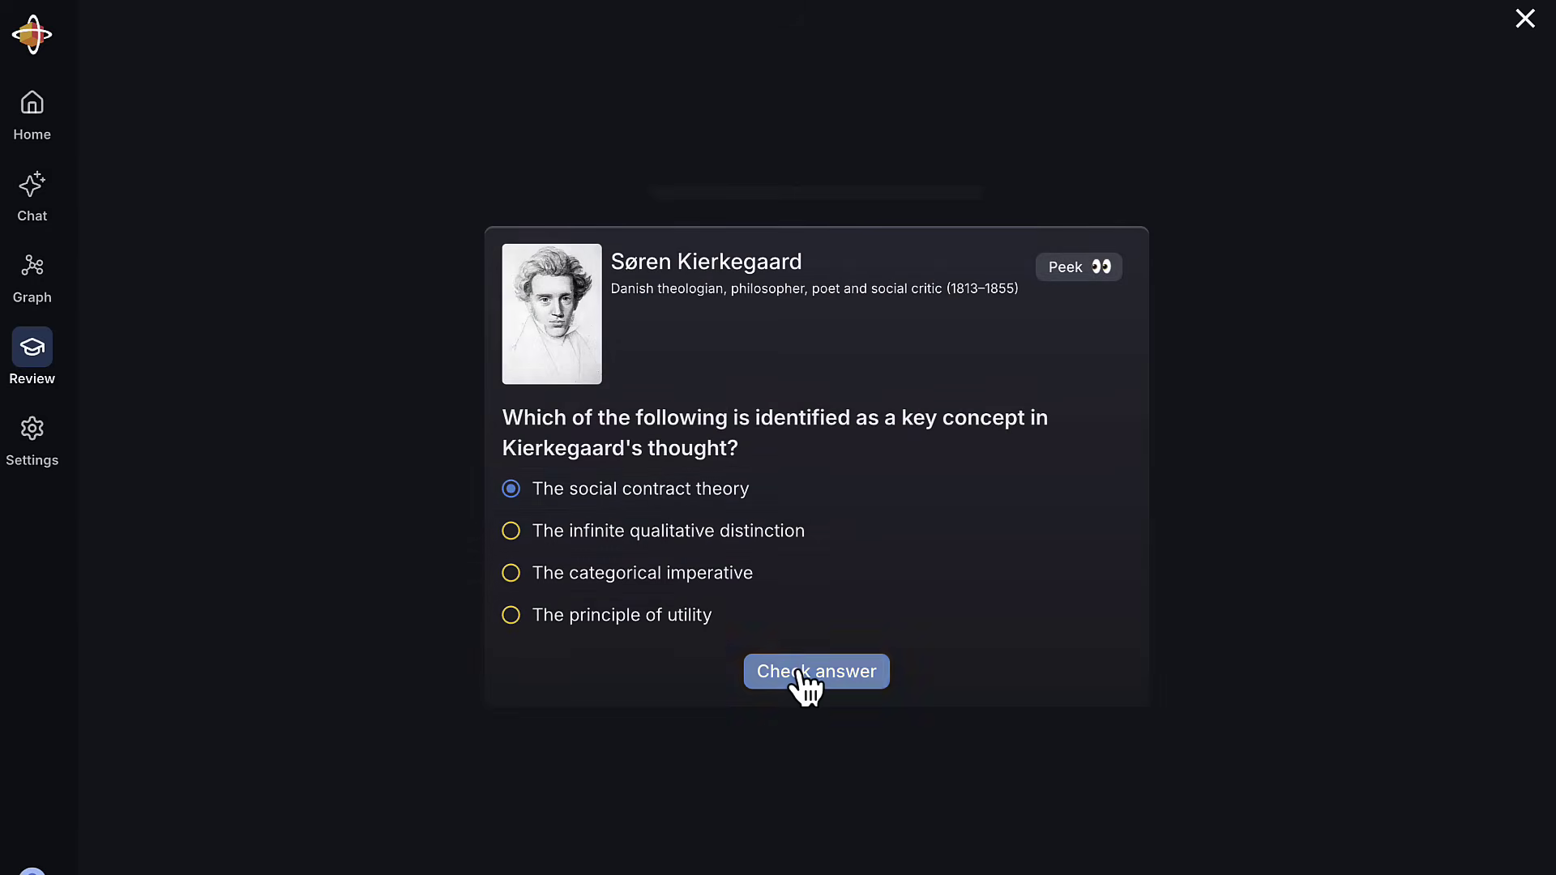
pyautogui.click(807, 676)
pyautogui.click(807, 677)
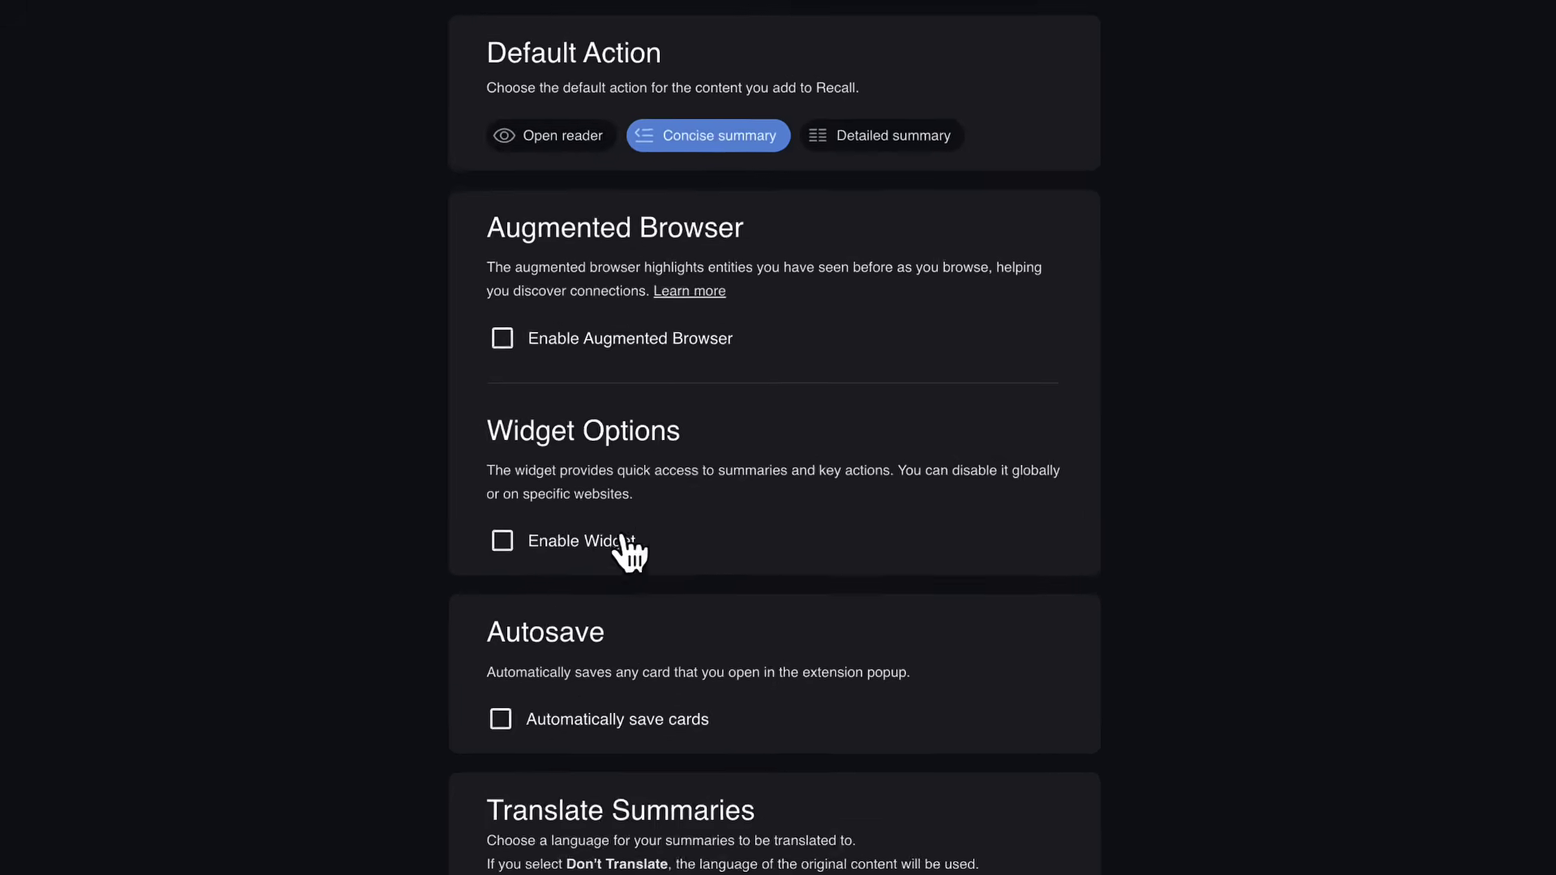
# Enable the Augmented Browser so previously seen entities are highlighted on web pages.
pyautogui.click(517, 315)
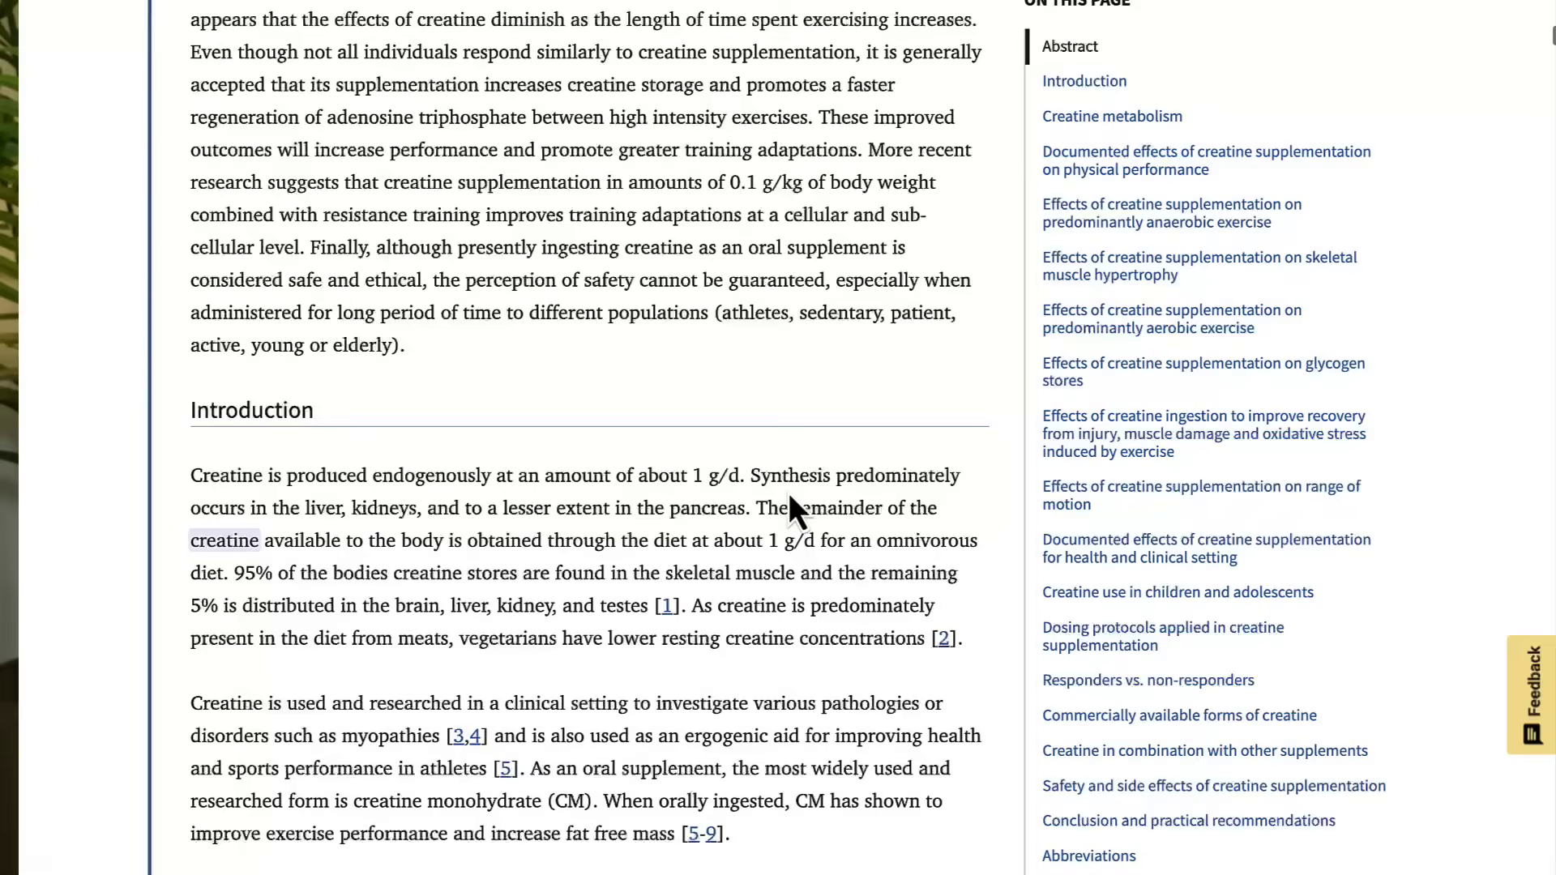
pyautogui.scroll(-2, 778, 486)
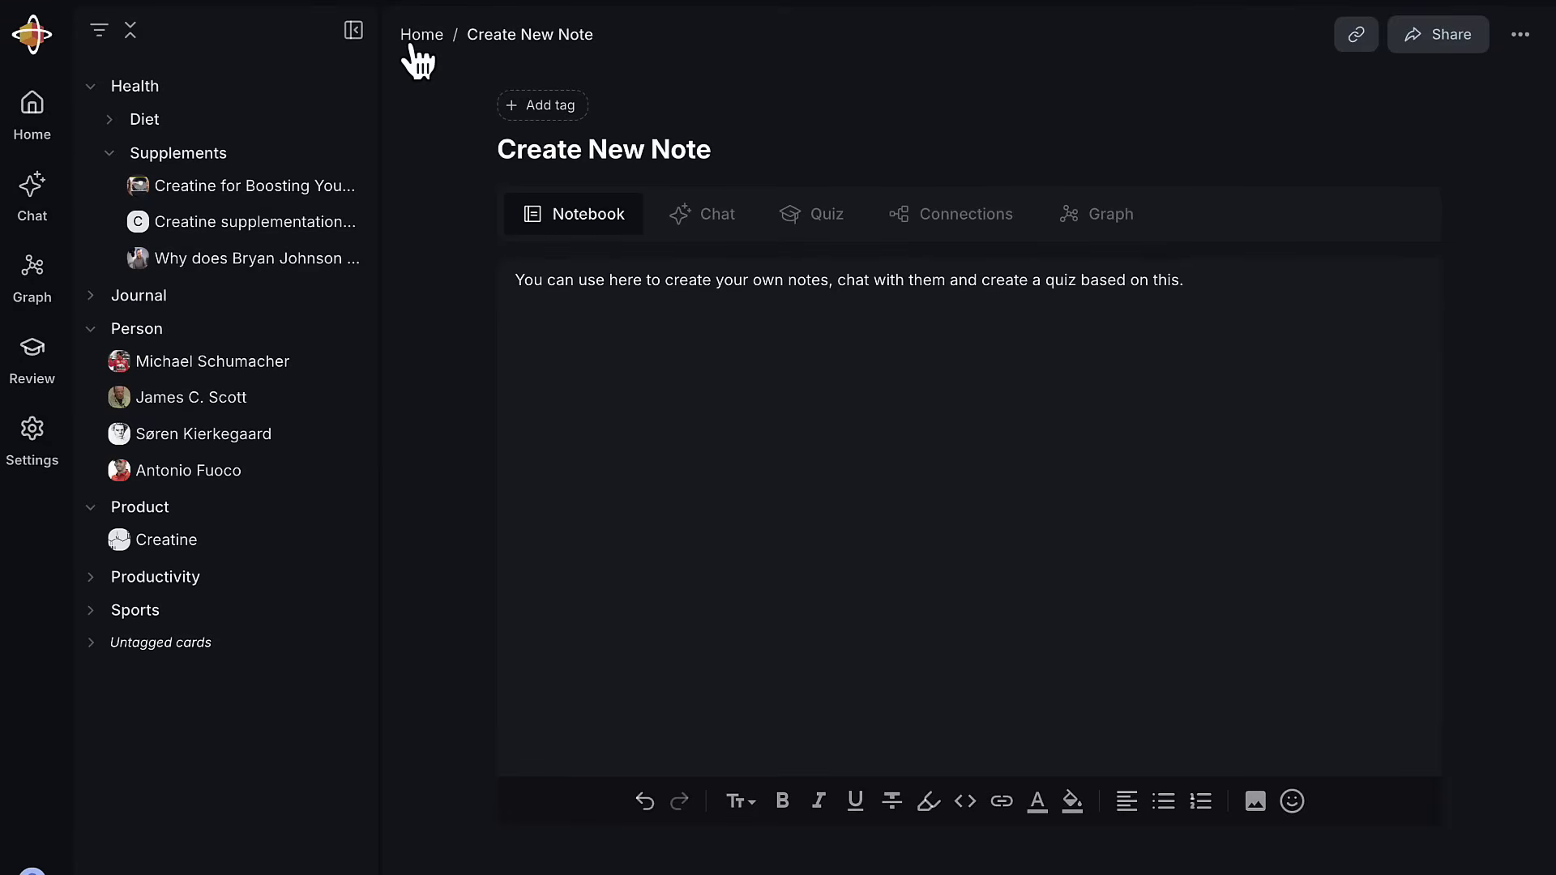
# Tag the Create New Note card as Journal and return to the home grid.
pyautogui.click(546, 107)
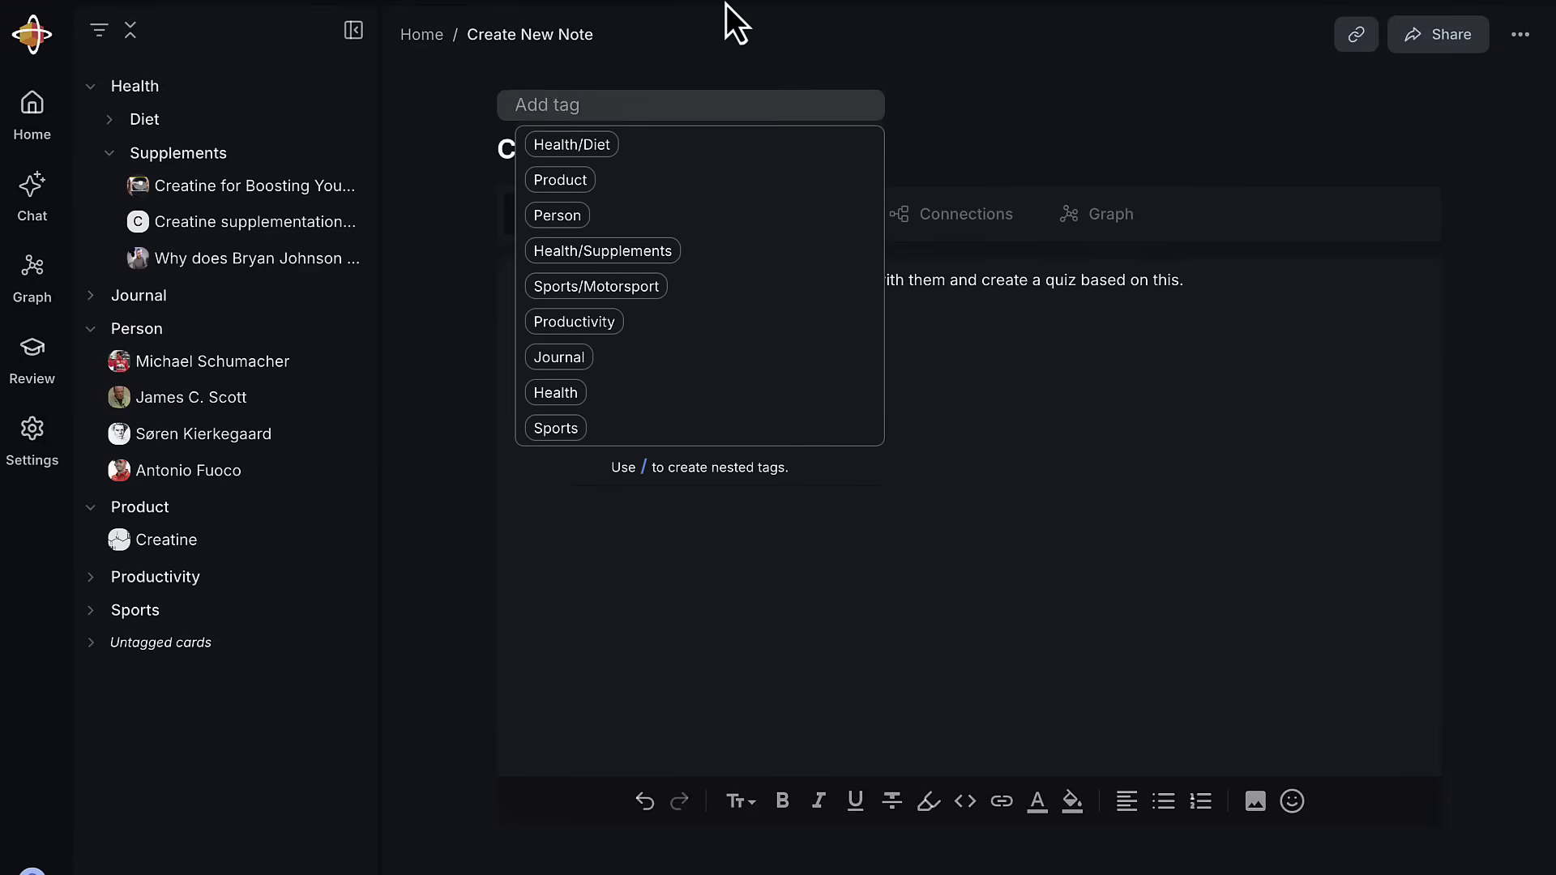
pyautogui.write('jour')
pyautogui.click(661, 147)
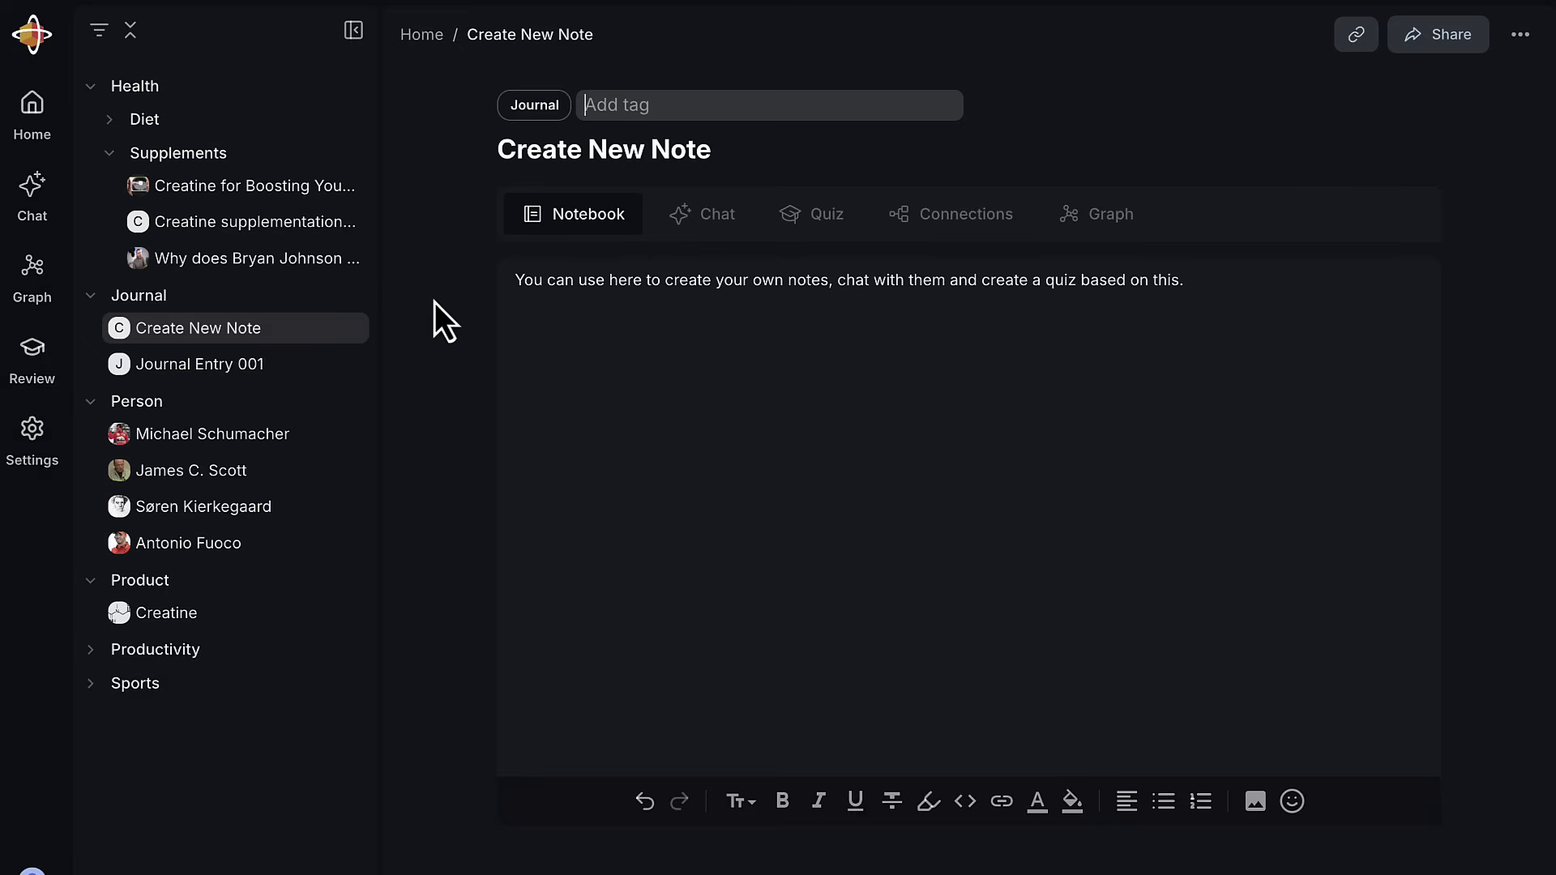
pyautogui.click(421, 35)
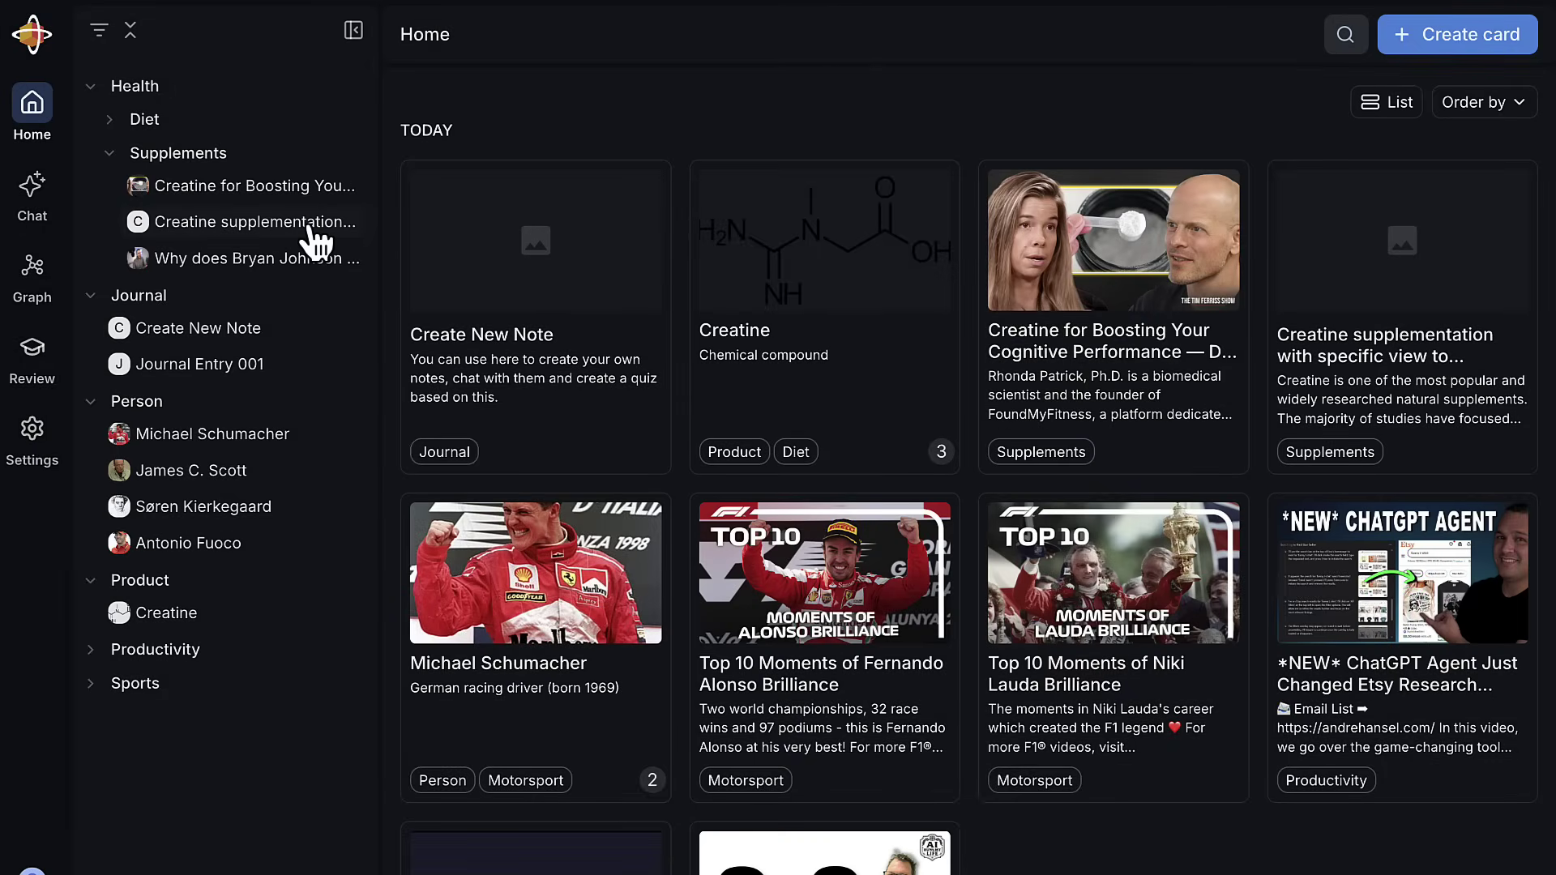
# Explore the knowledge graph and open the Fernando Alonso node.
pyautogui.click(32, 273)
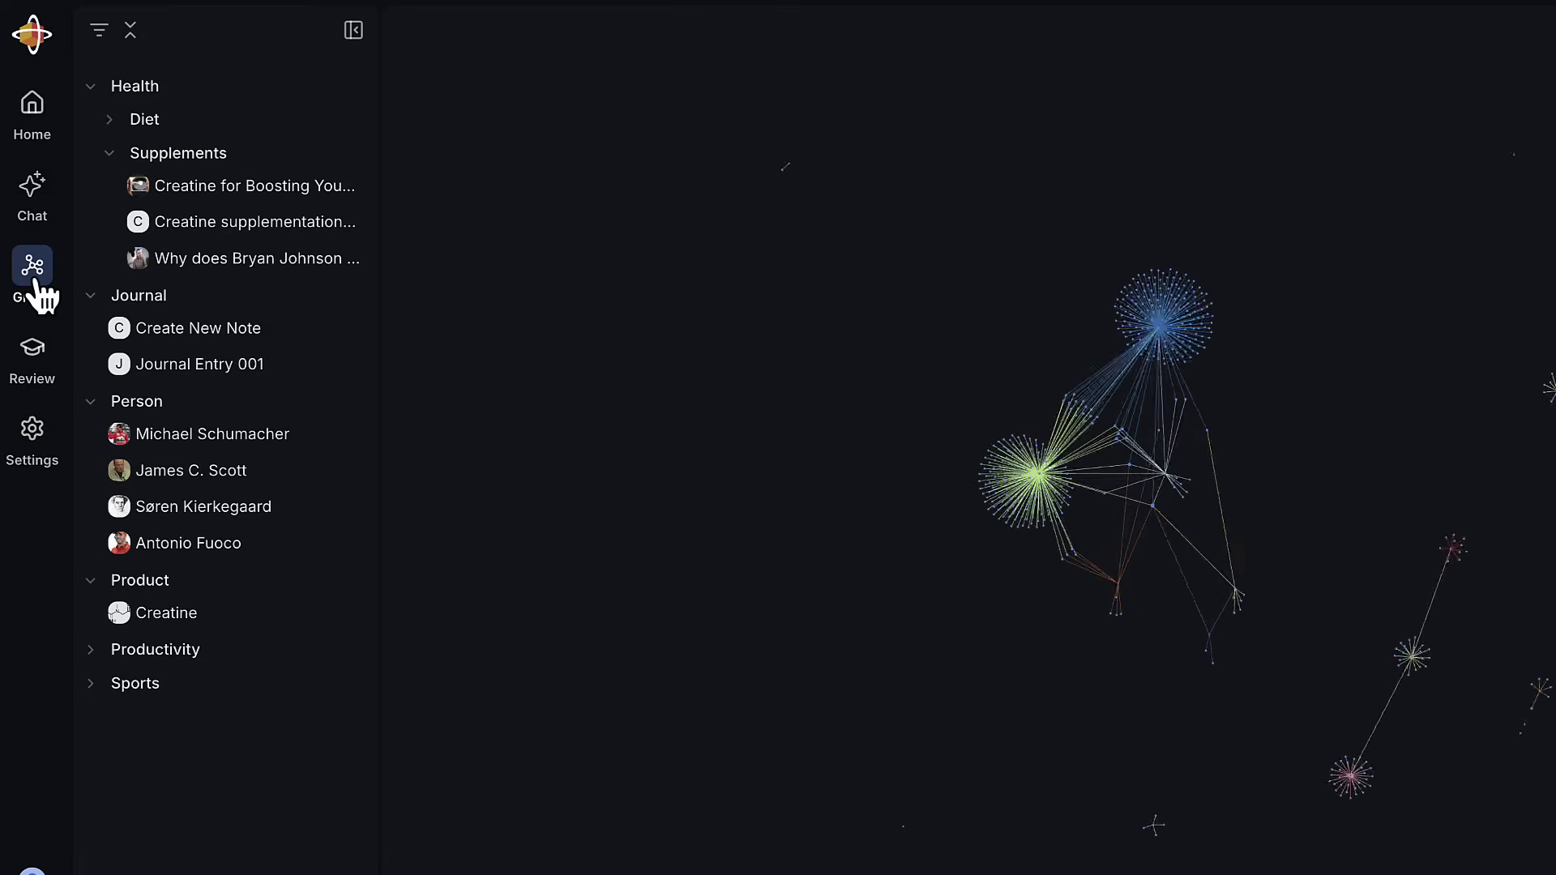
pyautogui.scroll(5, 1134, 348)
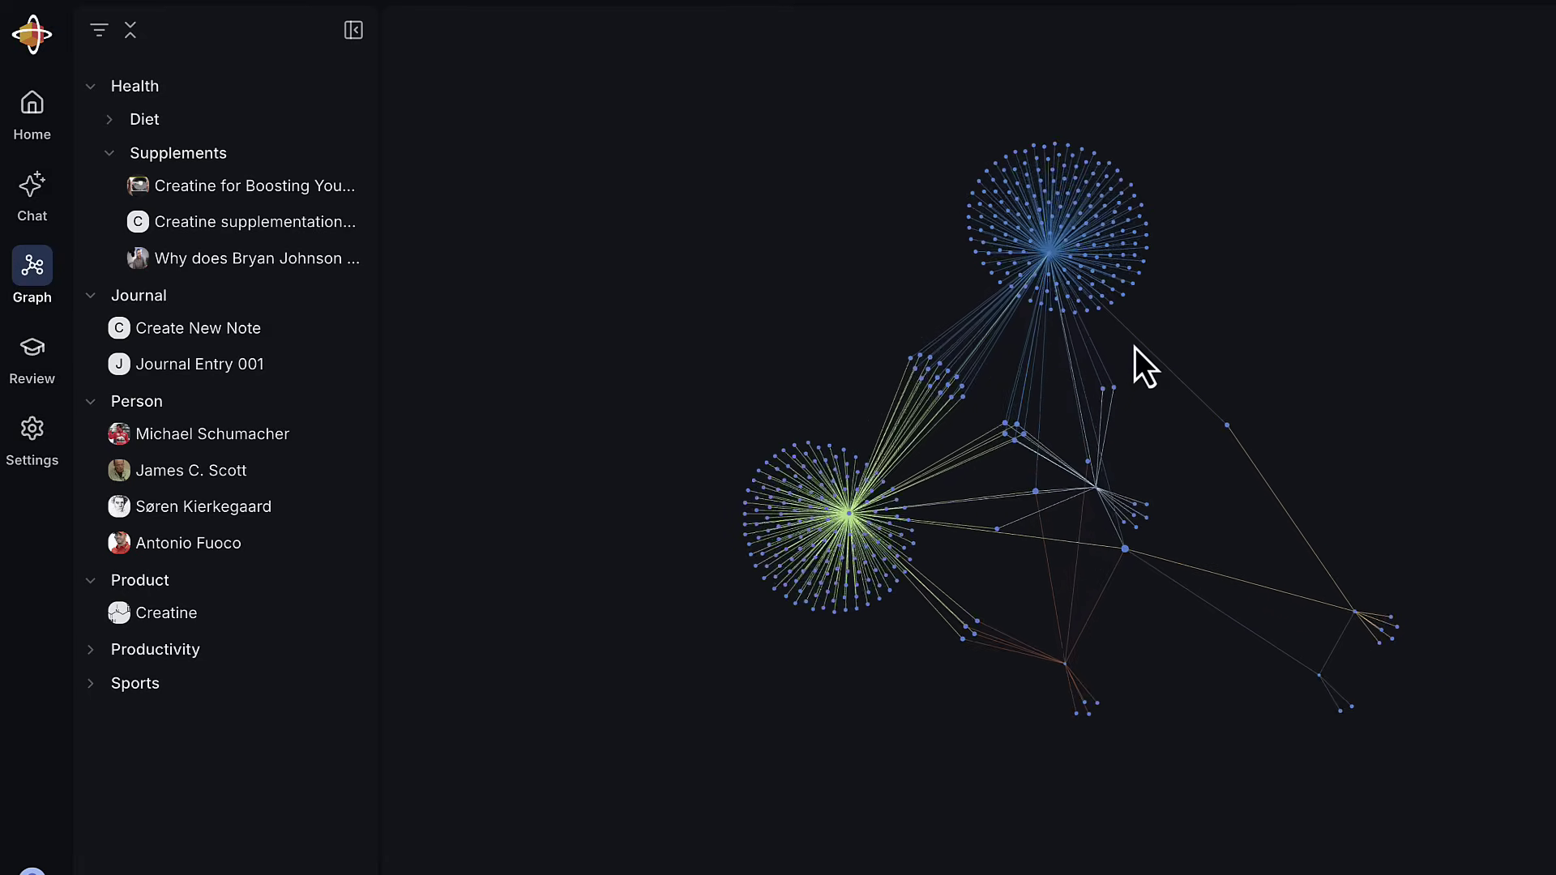
pyautogui.scroll(3, 1032, 223)
pyautogui.scroll(5, 1032, 223)
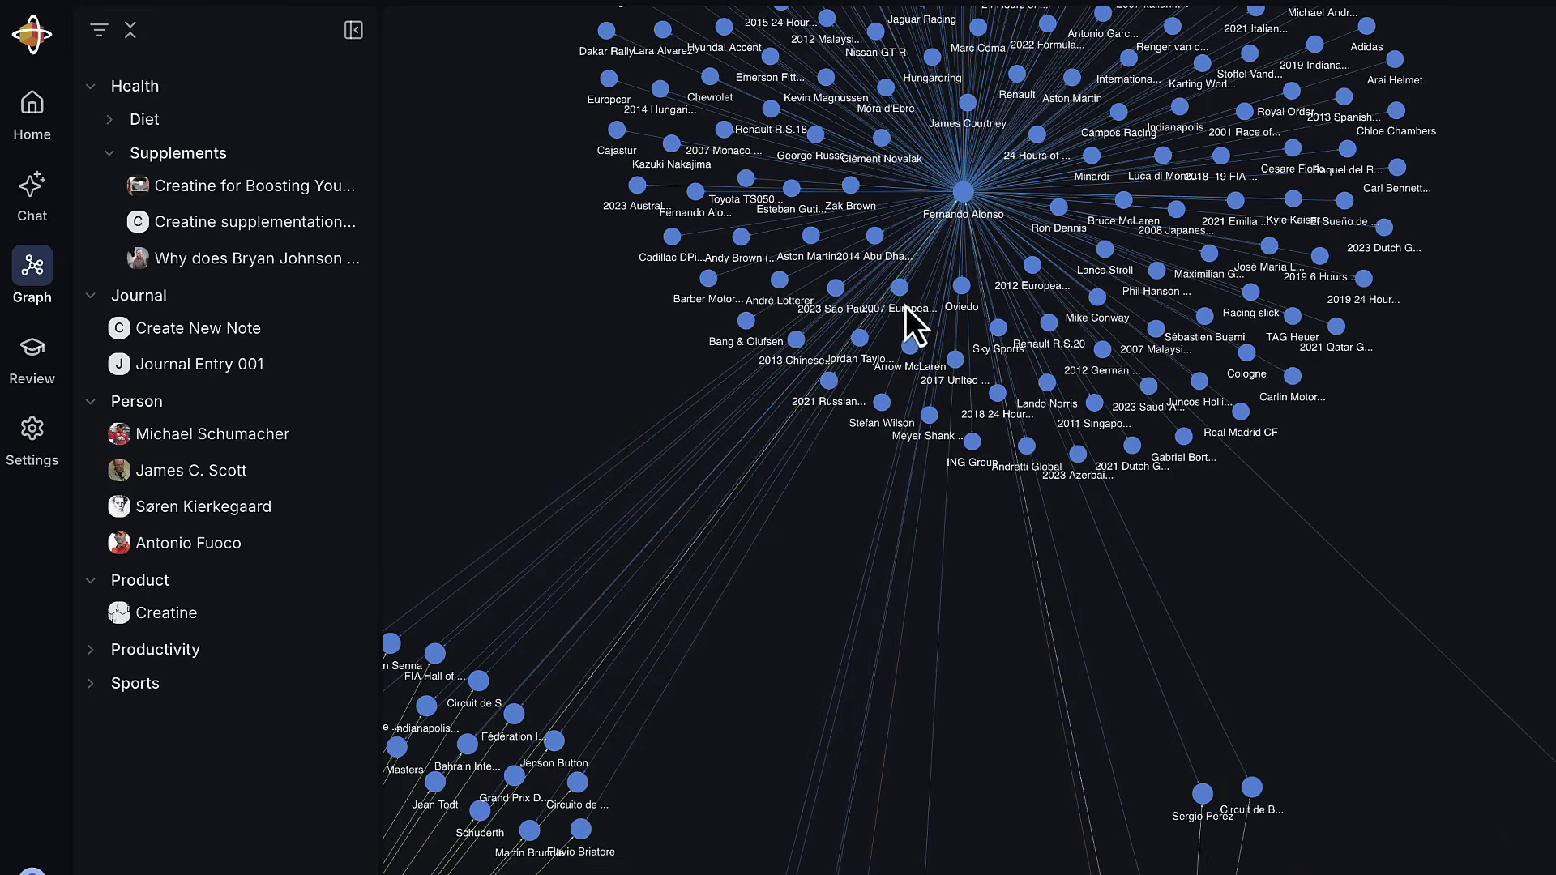
pyautogui.click(964, 198)
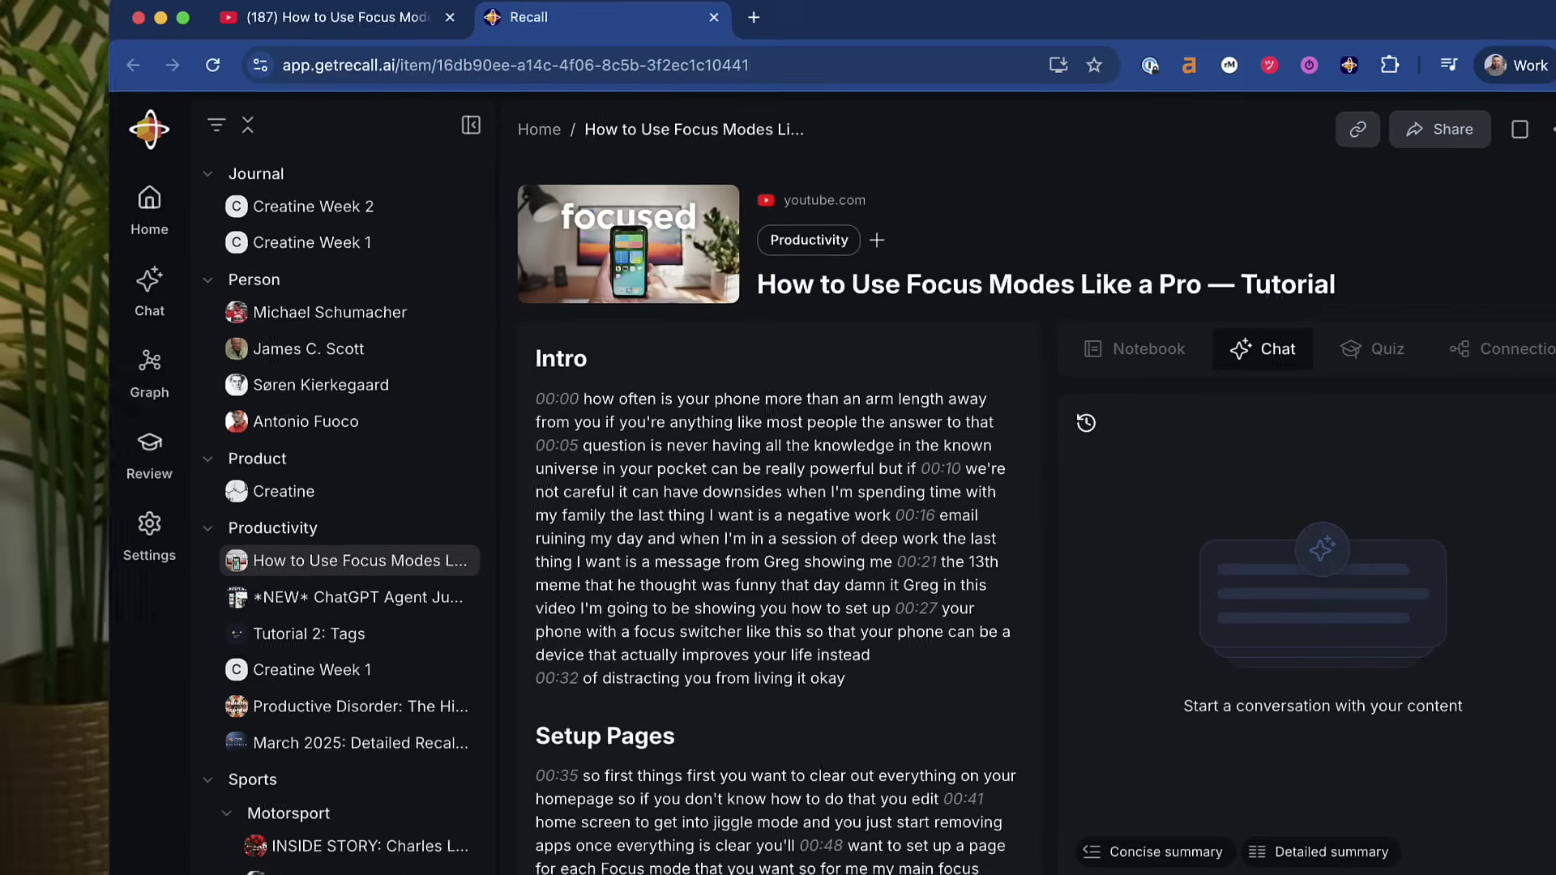
pyautogui.write("I'm wondering if I can benefit from this, if I'm working from home ")
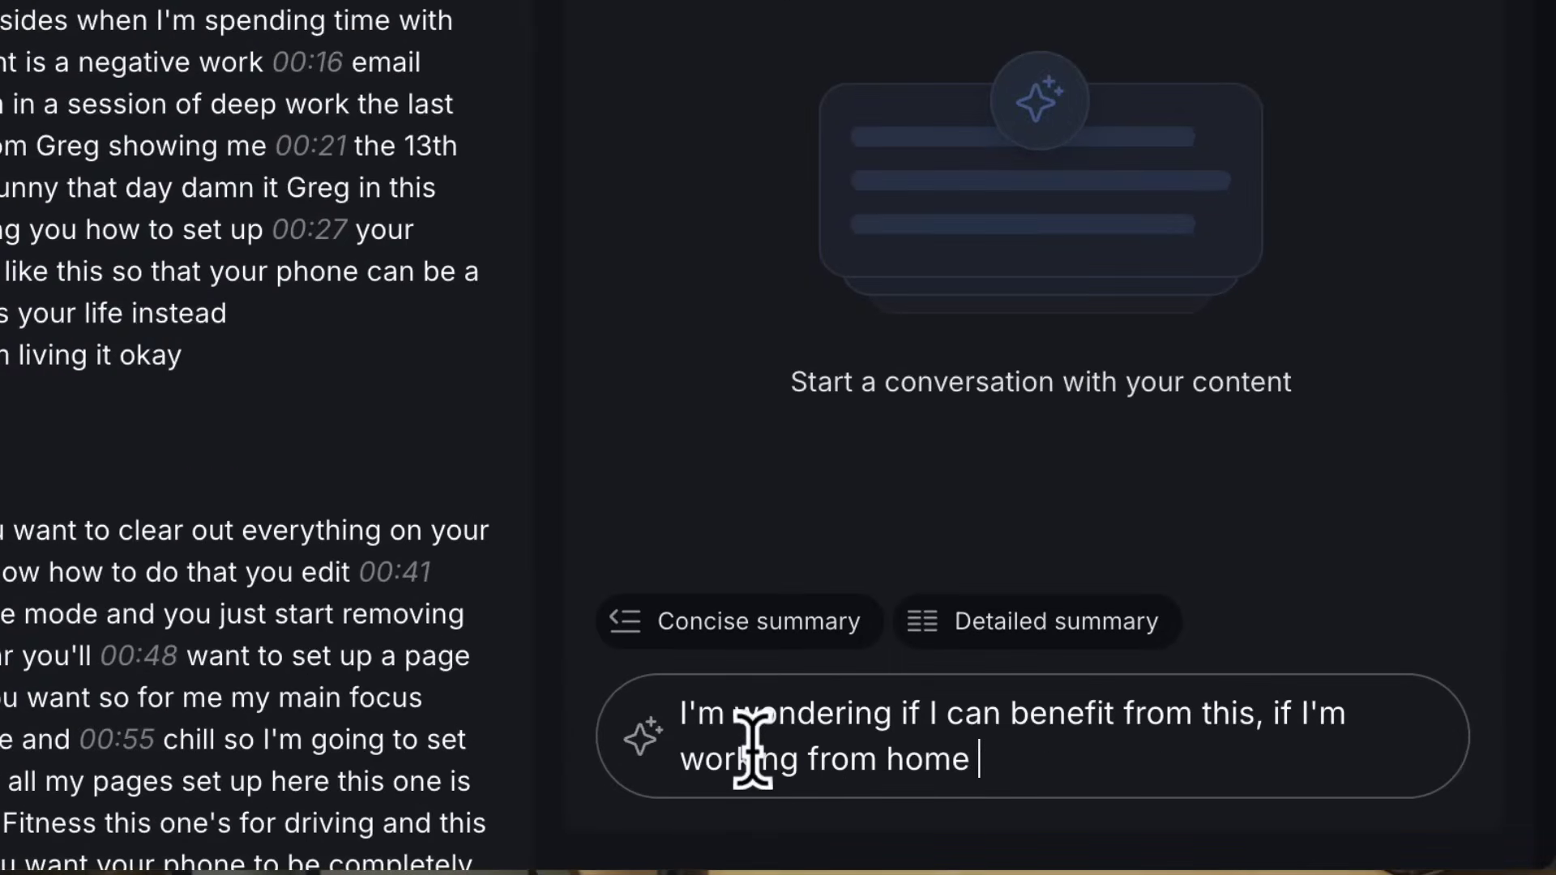
pyautogui.write('o into deep focus. I get distracted by my phone, wh')
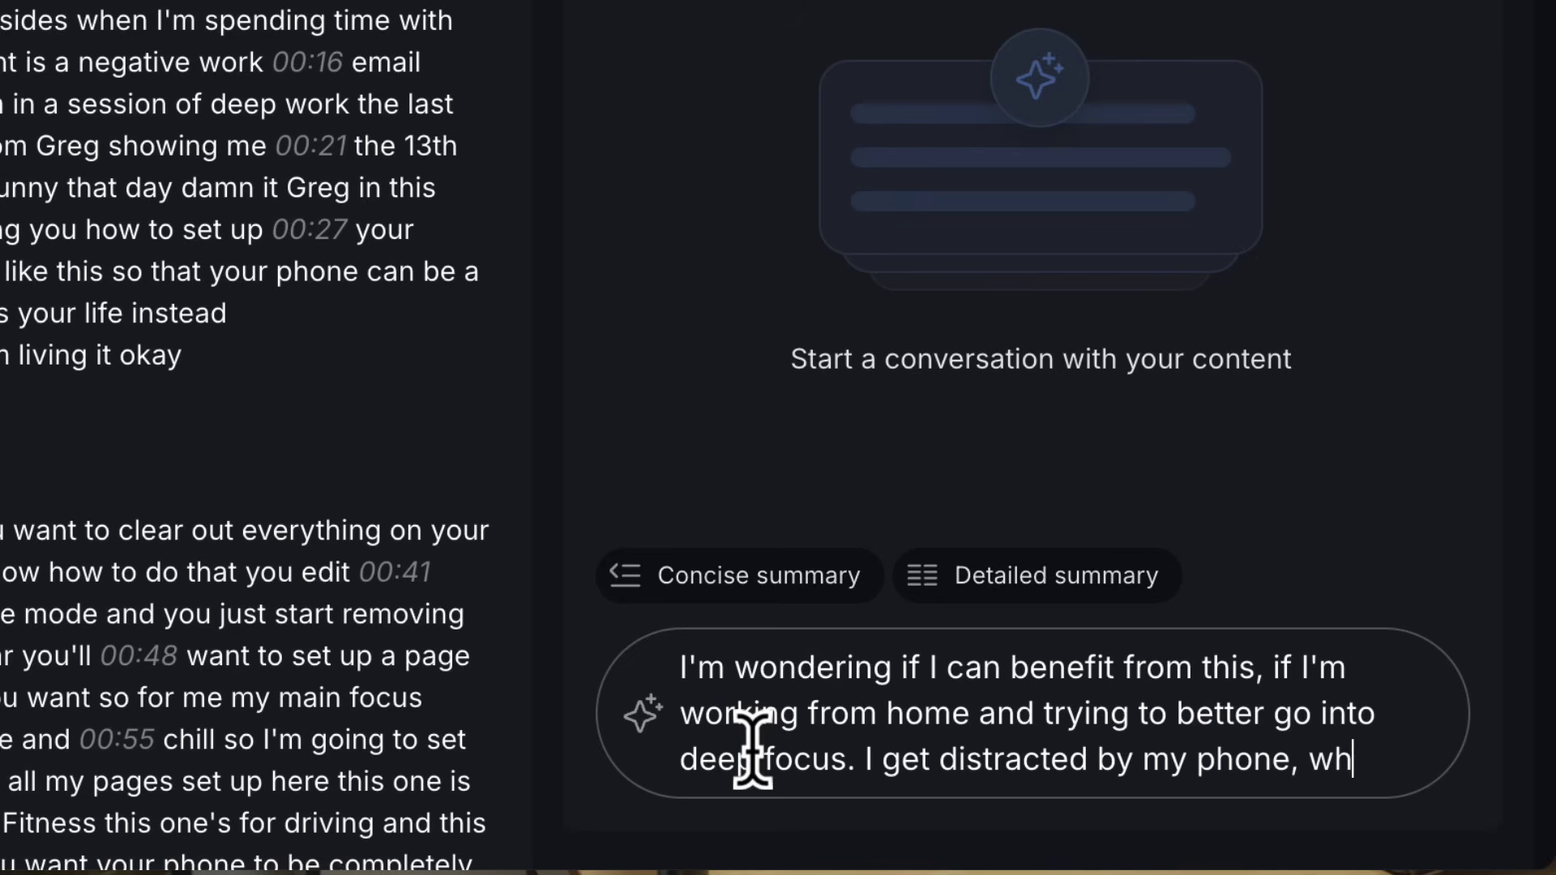
pyautogui.write('at can I do?')
# Send the question about handling phone distractions while focusing at home to the video's chat.
pyautogui.press('Return')
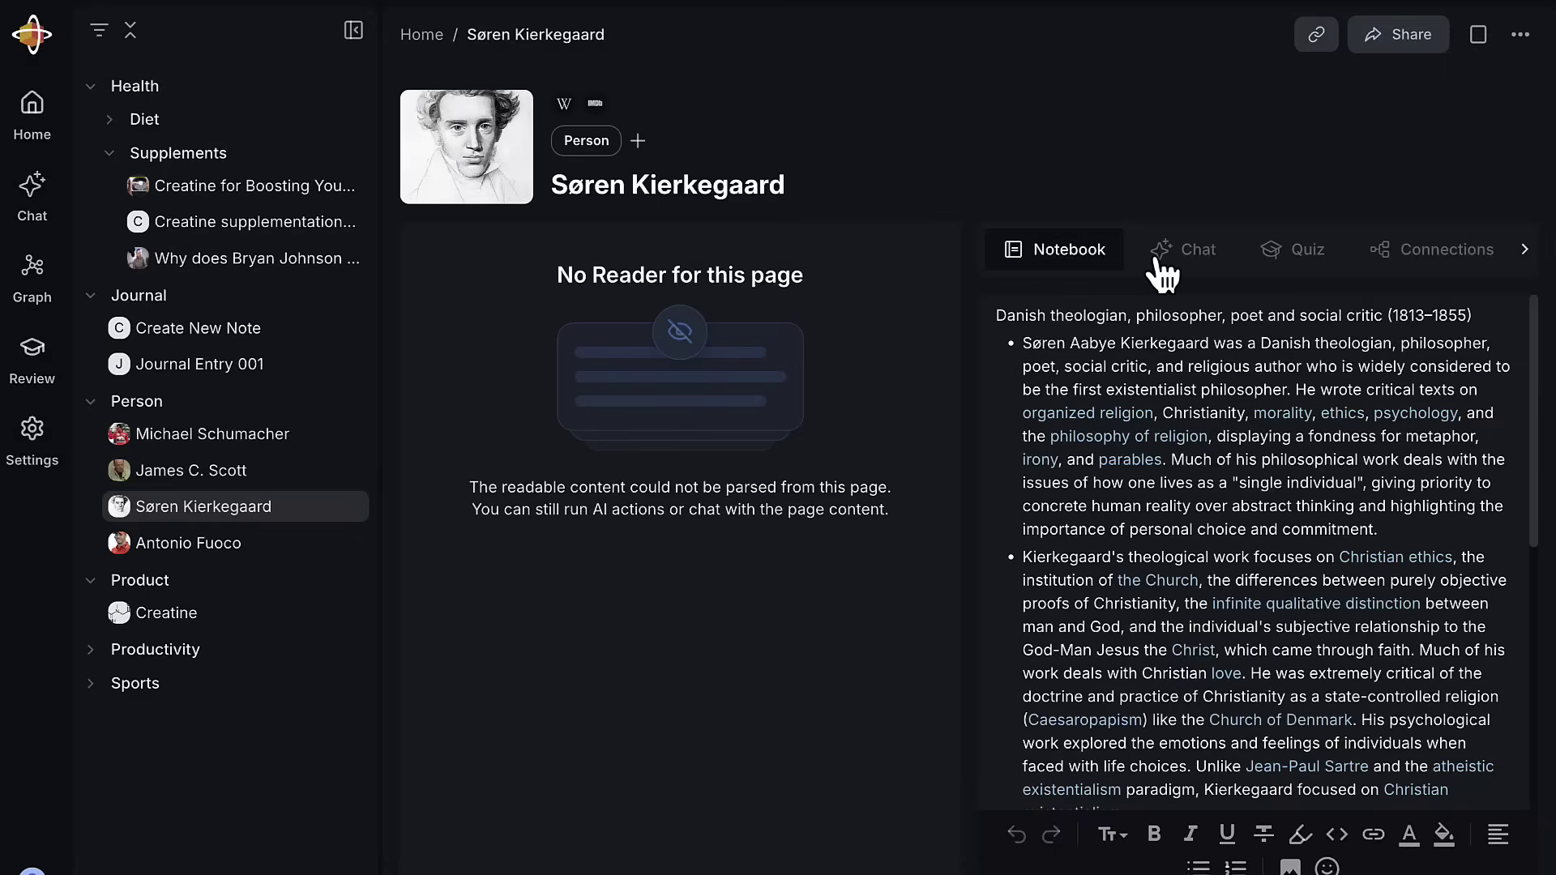
# Start a quiz review on the Kierkegaard card and check the chosen answer.
pyautogui.click(1308, 251)
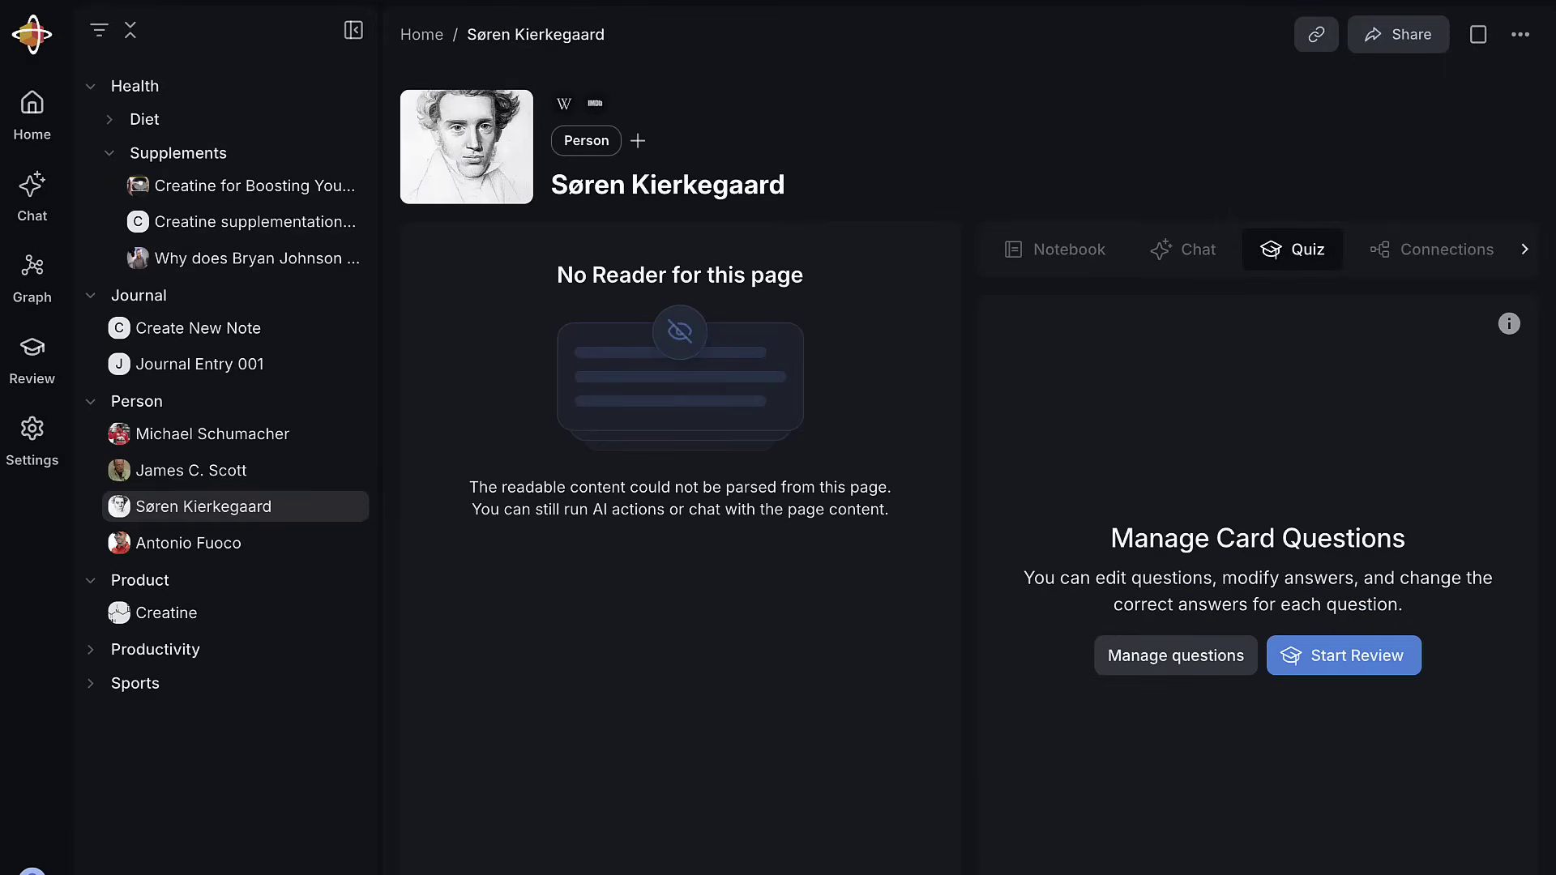
pyautogui.click(1343, 655)
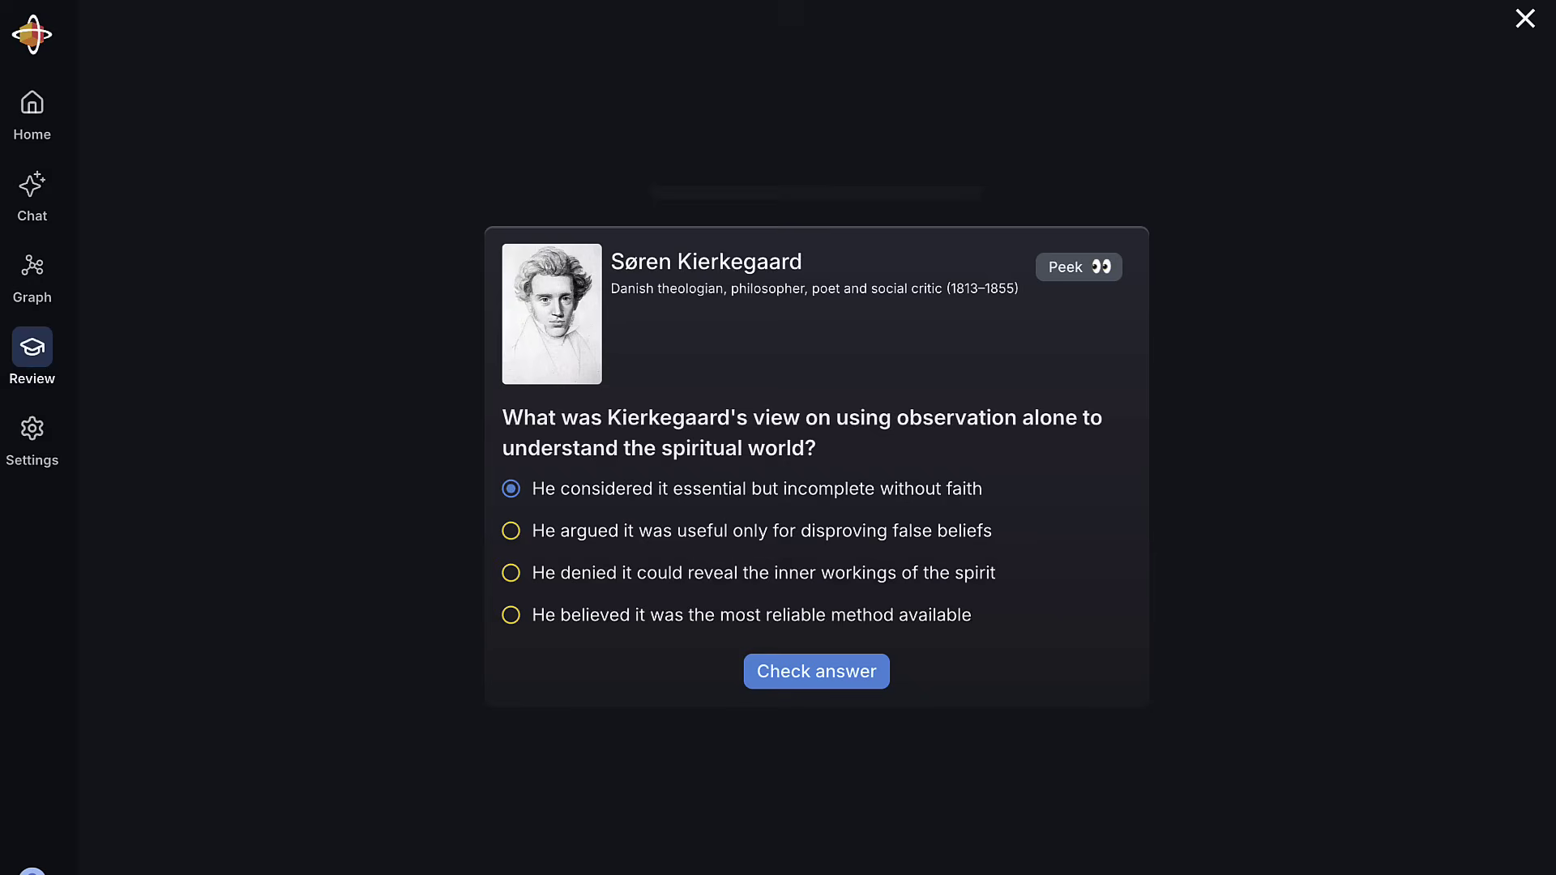
pyautogui.click(814, 676)
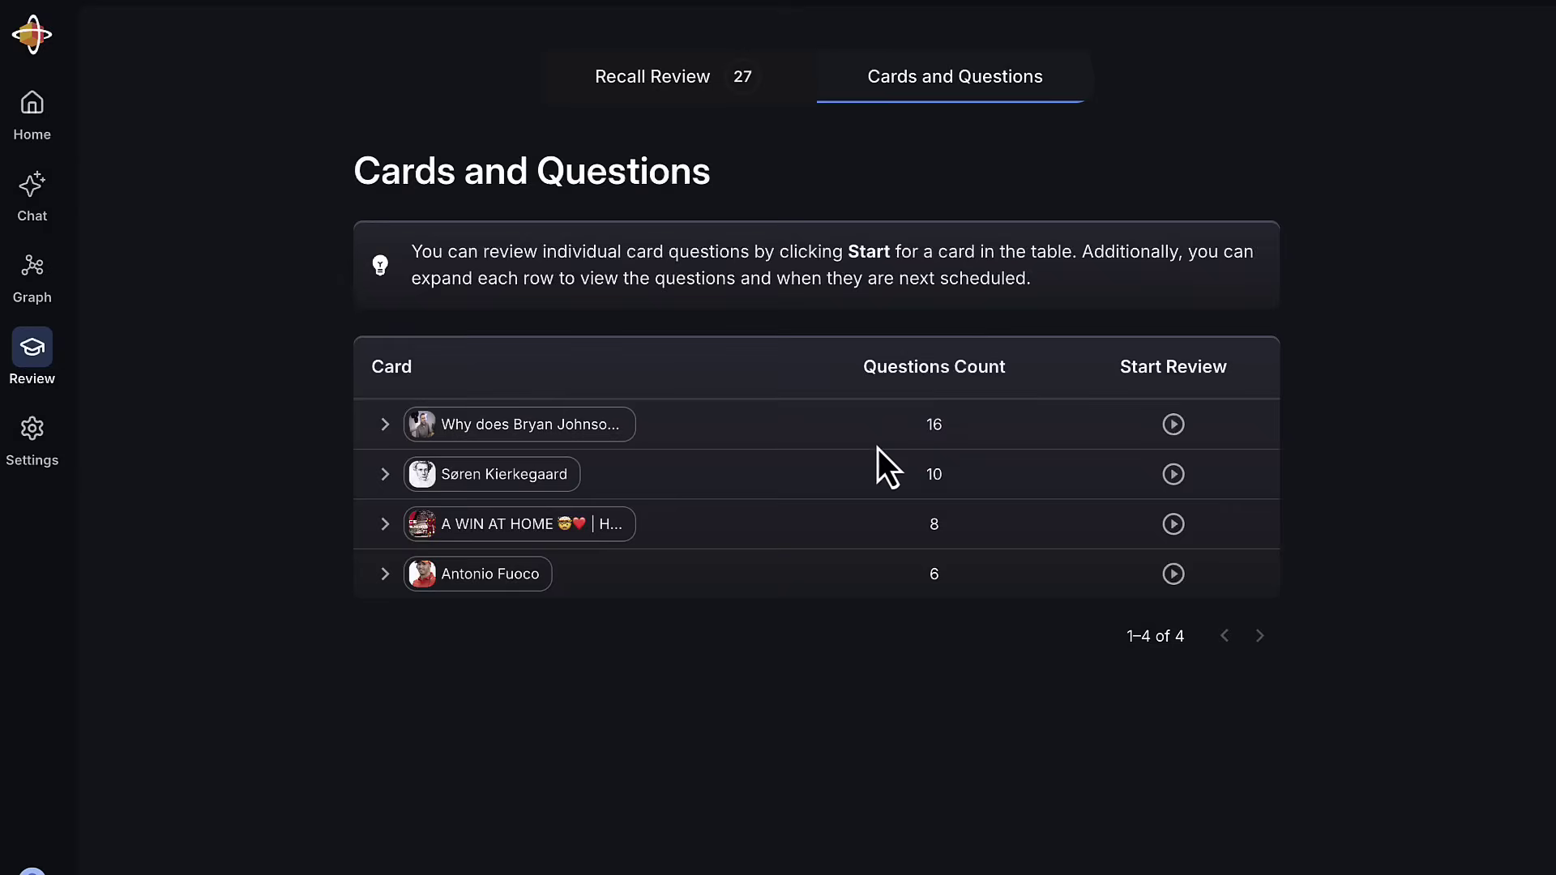
# Expand and collapse the first row of Cards and Questions, then return to the home grid.
pyautogui.click(384, 424)
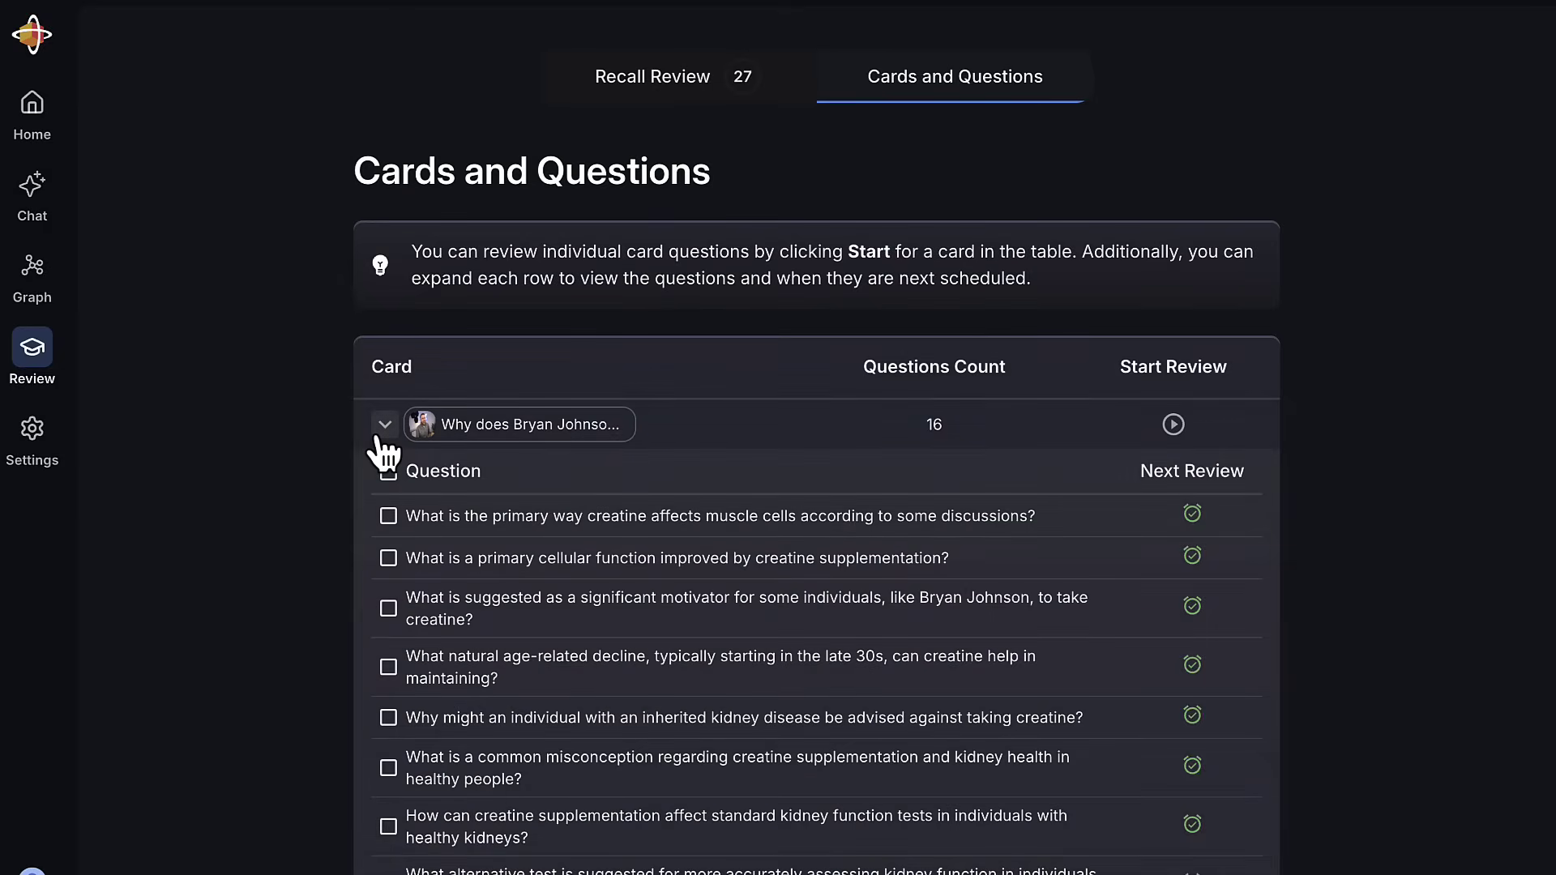
pyautogui.click(384, 423)
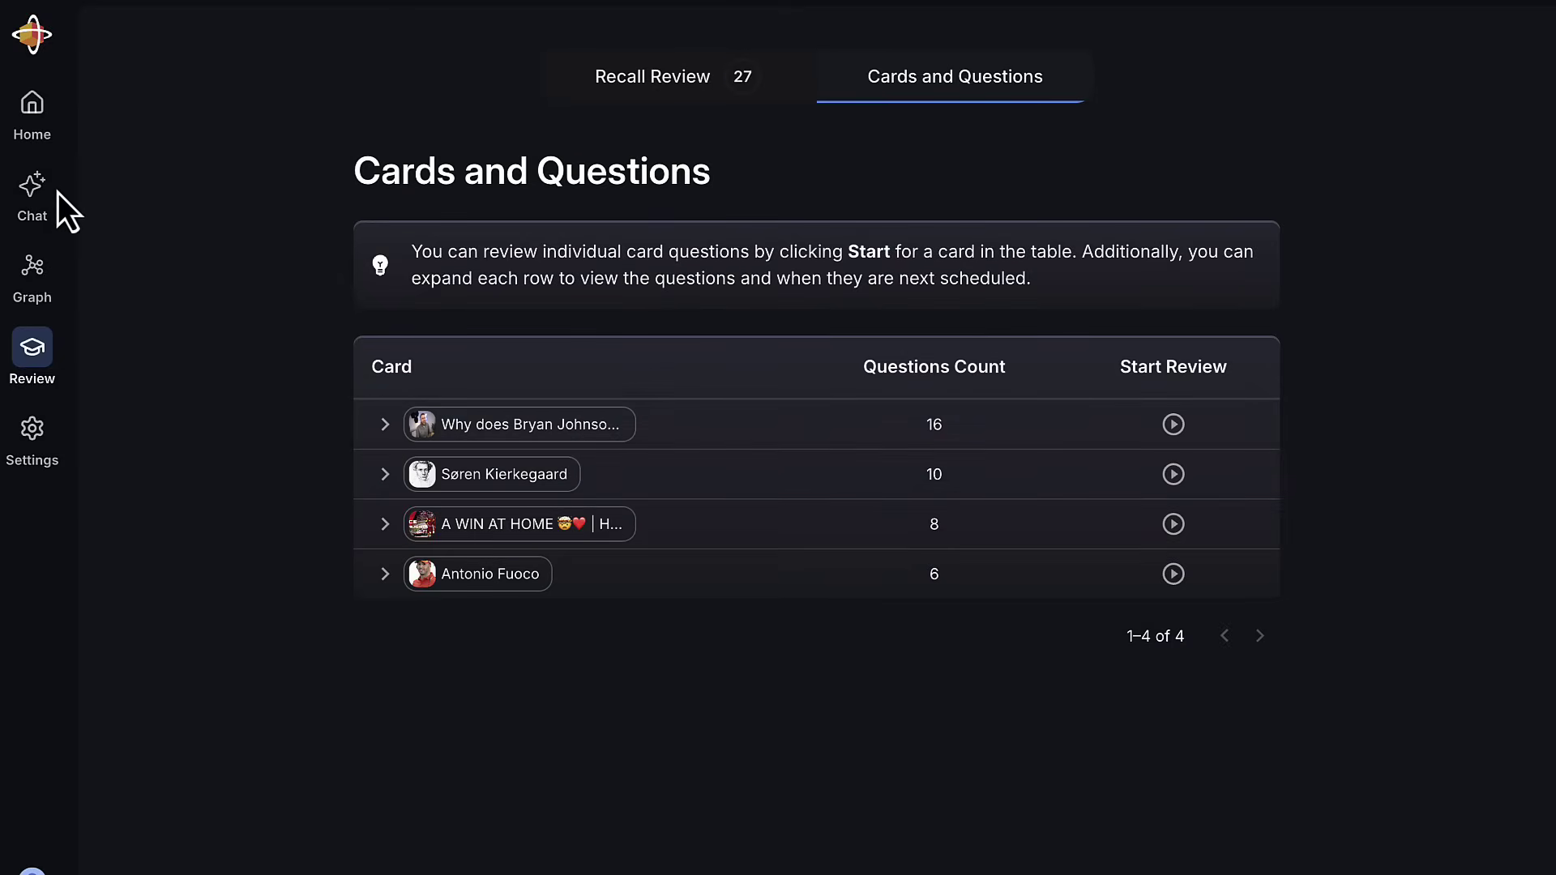
pyautogui.click(32, 116)
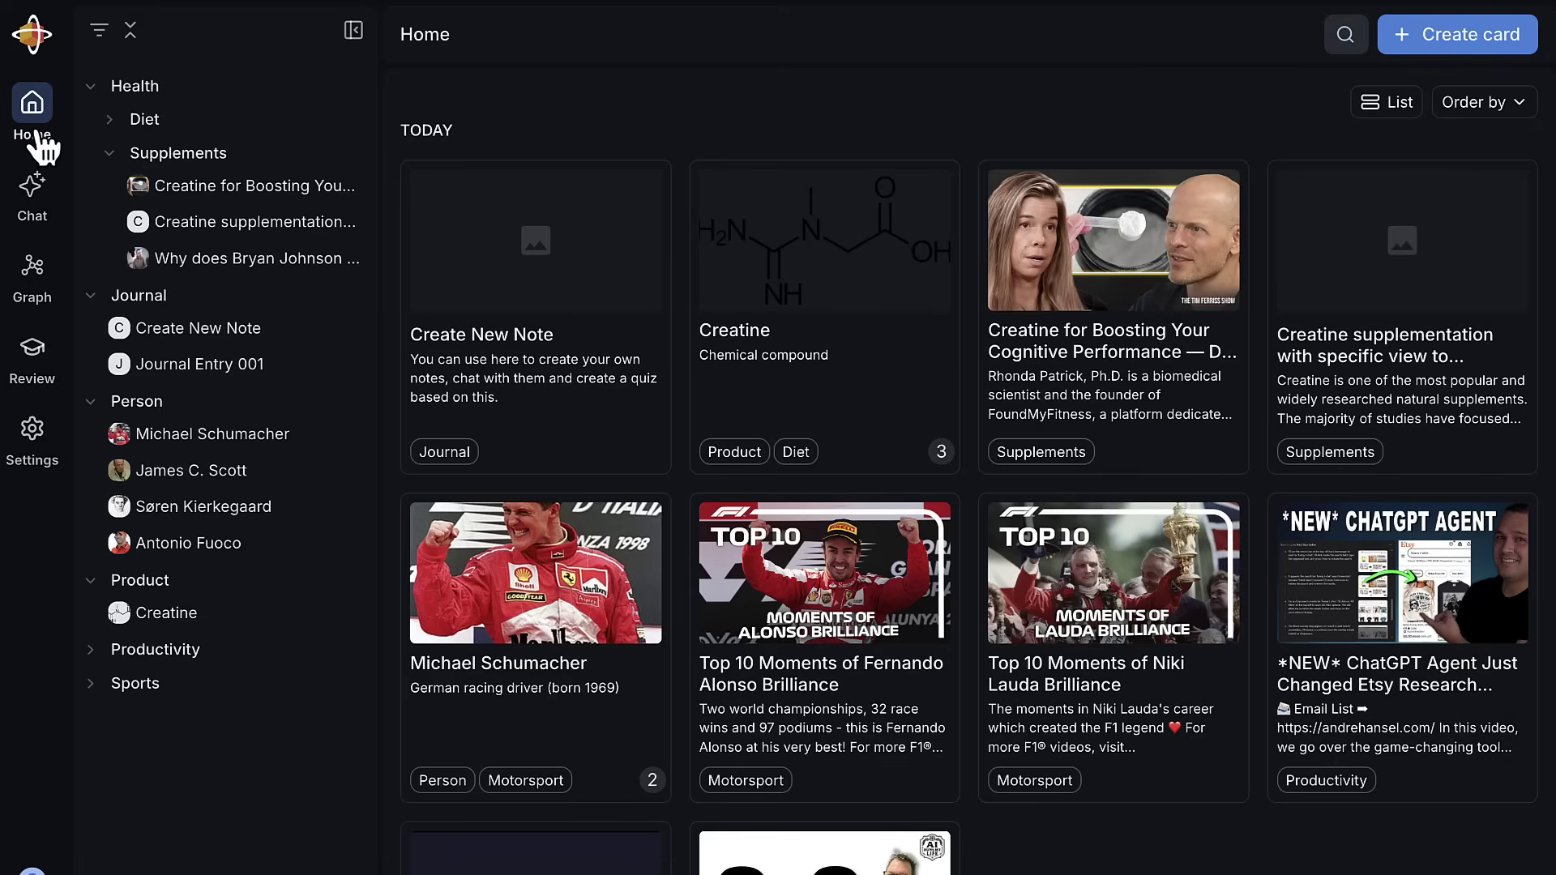